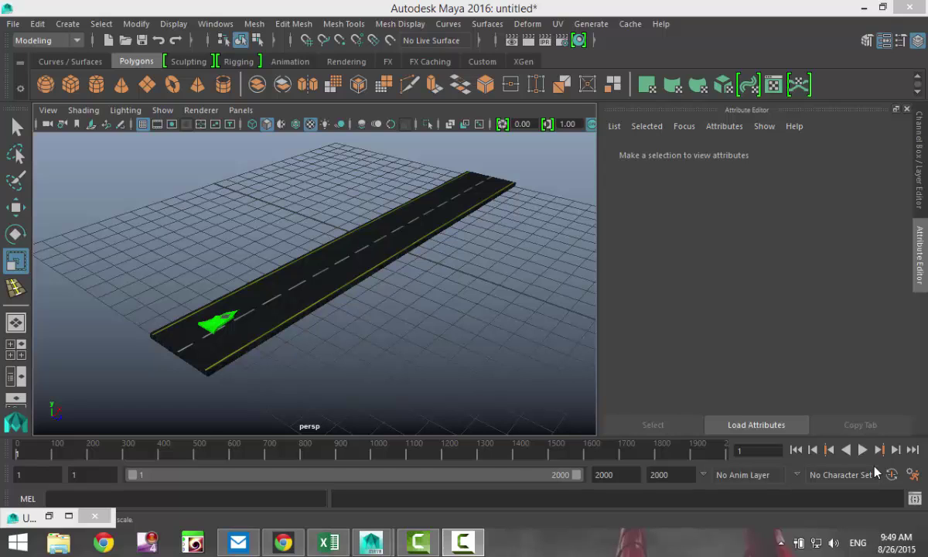
# Select the spacecraft pCube2, scaled 0.437, and frame the runway from a diagonal angle
pyautogui.keyDown('alt'); pyautogui.moveTo(510, 364); pyautogui.dragTo(304, 327); pyautogui.keyUp('alt')
pyautogui.scroll(4, 394, 355)
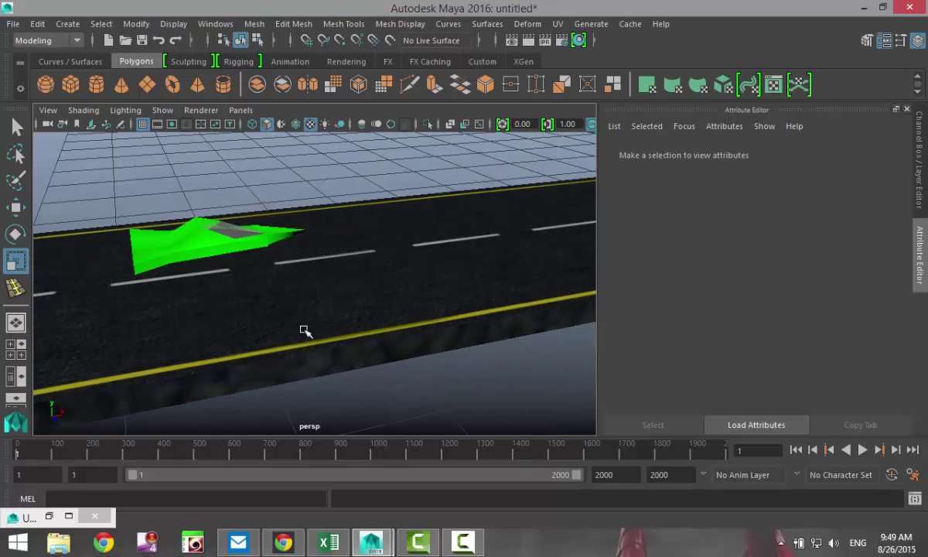
pyautogui.click(220, 253)
pyautogui.scroll(-4, 382, 298)
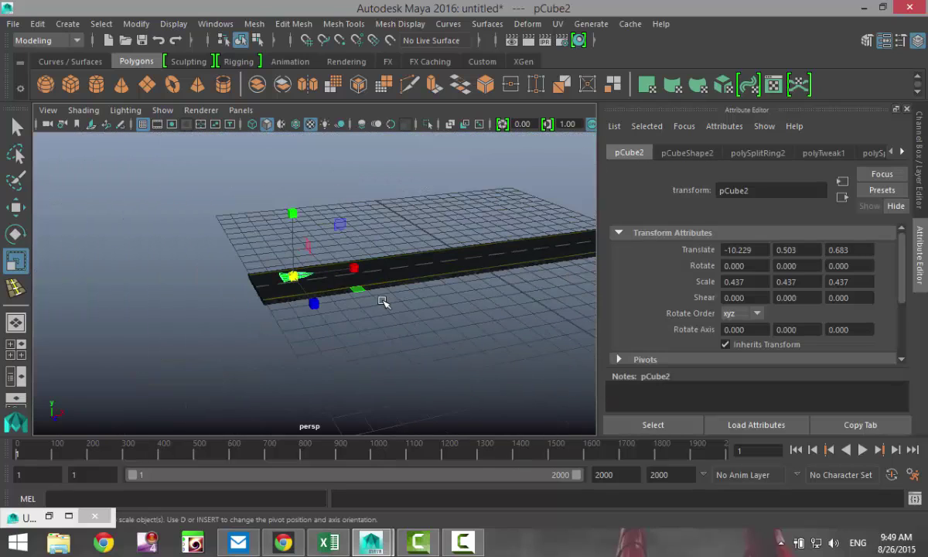
pyautogui.keyDown('alt'); pyautogui.moveTo(380, 314); pyautogui.dragTo(244, 346, button='middle'); pyautogui.keyUp('alt')
pyautogui.keyDown('alt'); pyautogui.moveTo(244, 345); pyautogui.dragTo(241, 391); pyautogui.keyUp('alt')
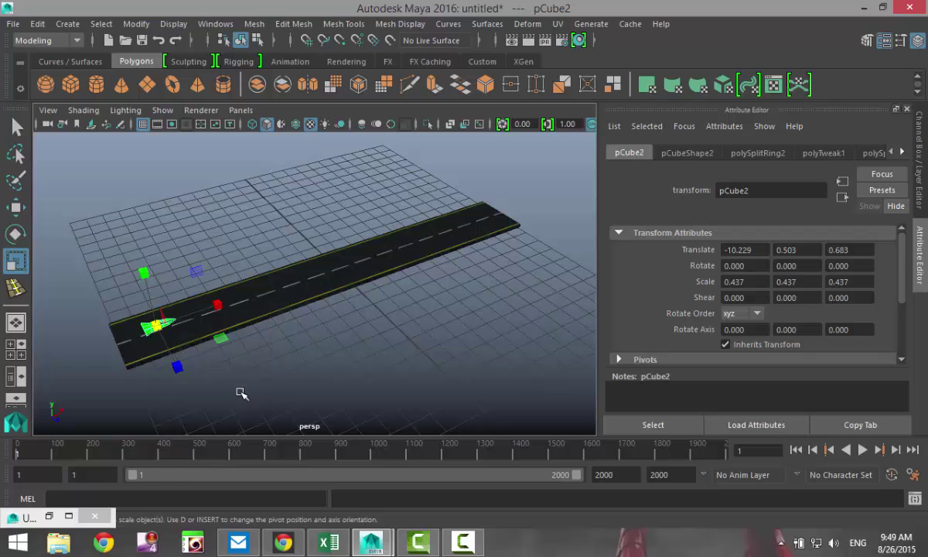
pyautogui.keyDown('alt'); pyautogui.moveTo(248, 388); pyautogui.dragTo(213, 405, button='middle'); pyautogui.keyUp('alt')
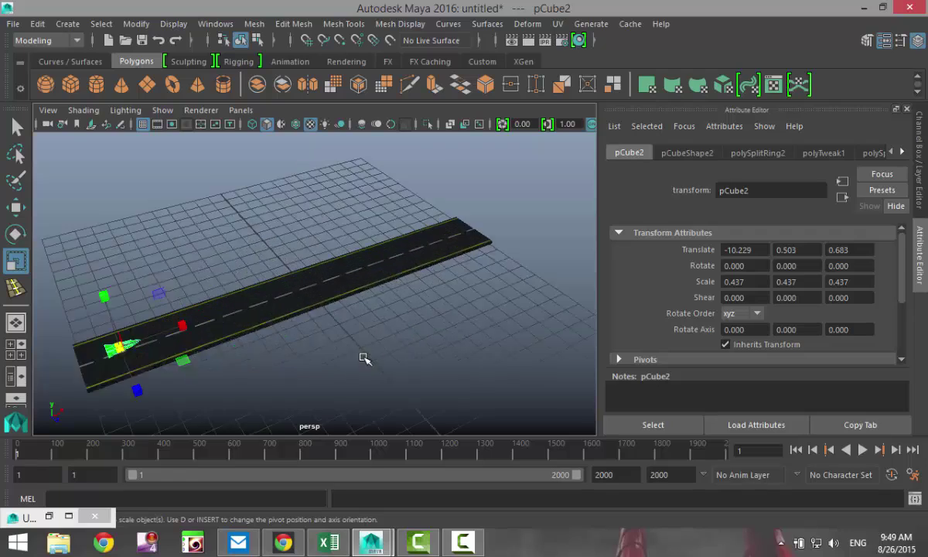
pyautogui.keyDown('alt'); pyautogui.moveTo(364, 357); pyautogui.dragTo(395, 354); pyautogui.keyUp('alt')
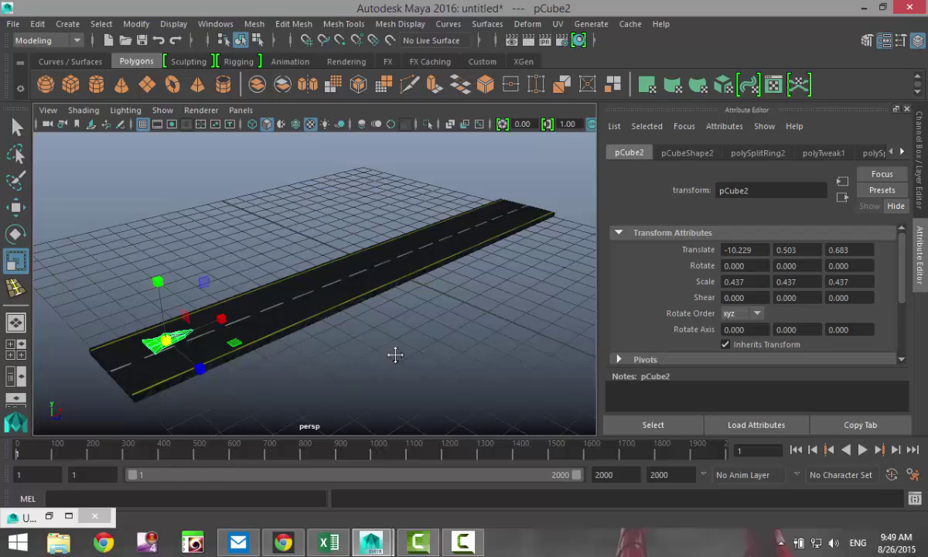
pyautogui.keyDown('alt'); pyautogui.moveTo(395, 354); pyautogui.dragTo(406, 351, button='middle'); pyautogui.keyUp('alt')
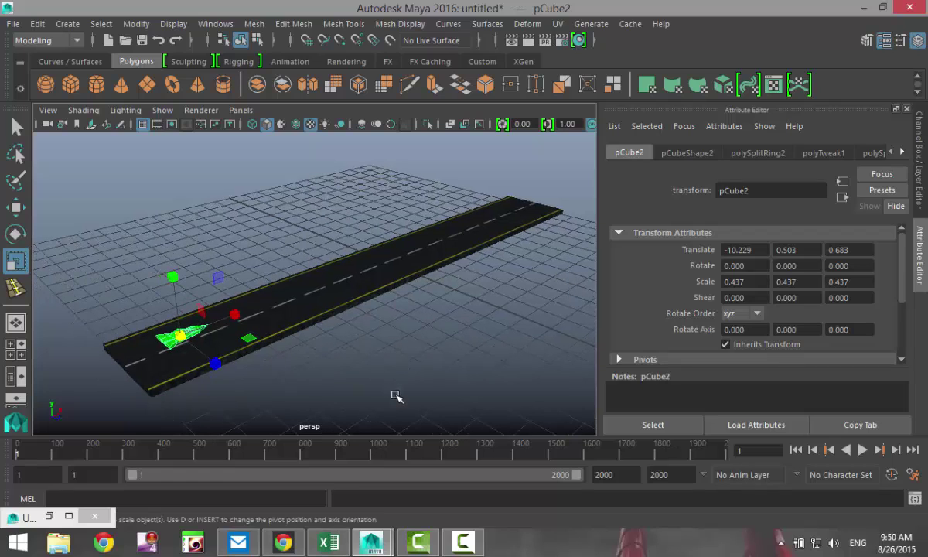
pyautogui.keyDown('alt'); pyautogui.moveTo(411, 378); pyautogui.dragTo(363, 389); pyautogui.keyUp('alt')
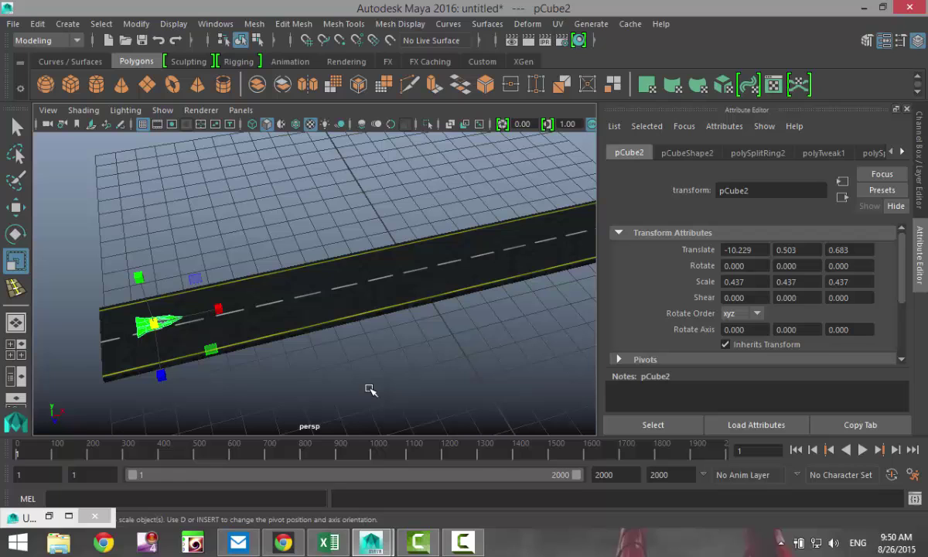
# Maximize the top view in wireframe and pan it left over the runway
pyautogui.click(21, 349)
pyautogui.press('space')
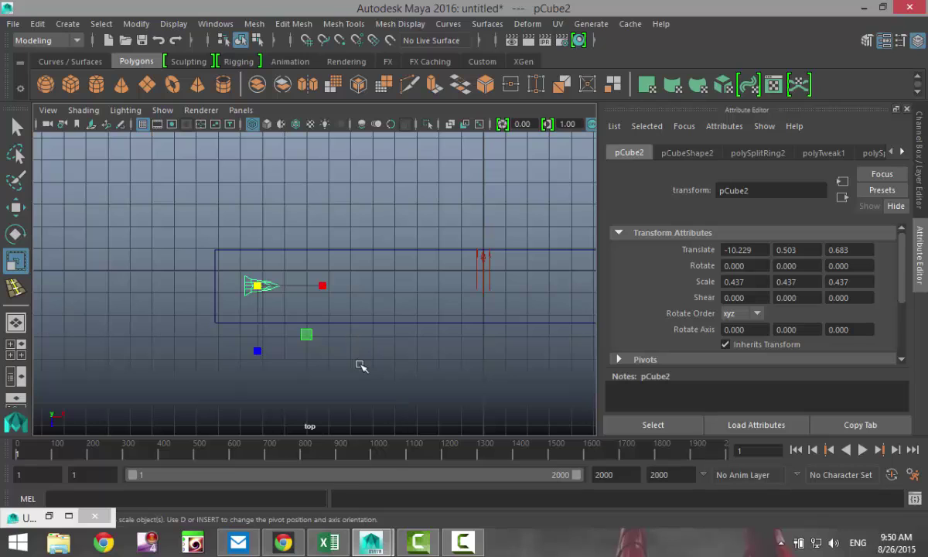
pyautogui.press('5')
pyautogui.press('4')
pyautogui.keyDown('alt'); pyautogui.moveTo(352, 372); pyautogui.dragTo(202, 364, button='middle'); pyautogui.keyUp('alt')
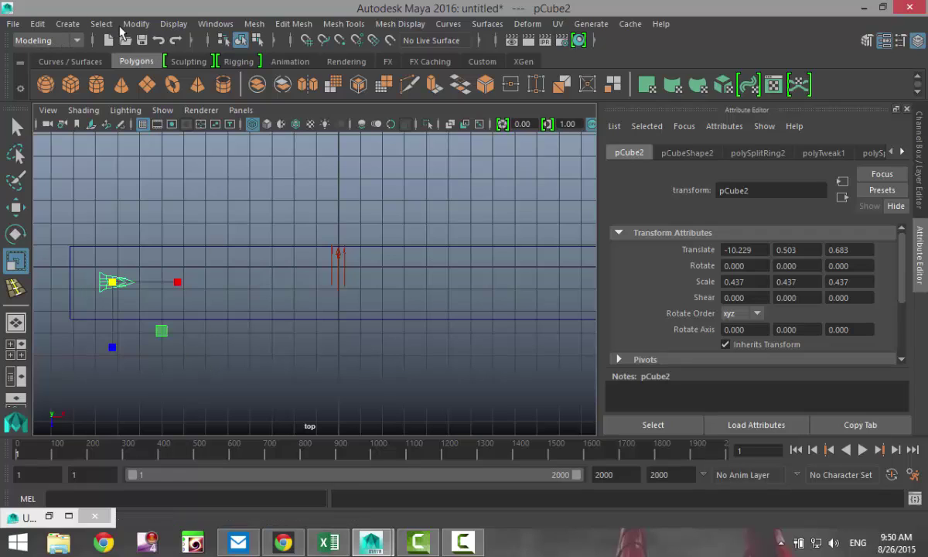
# With the CV Curve Tool, place four points from the spacecraft's nose along the runway
pyautogui.click(70, 28)
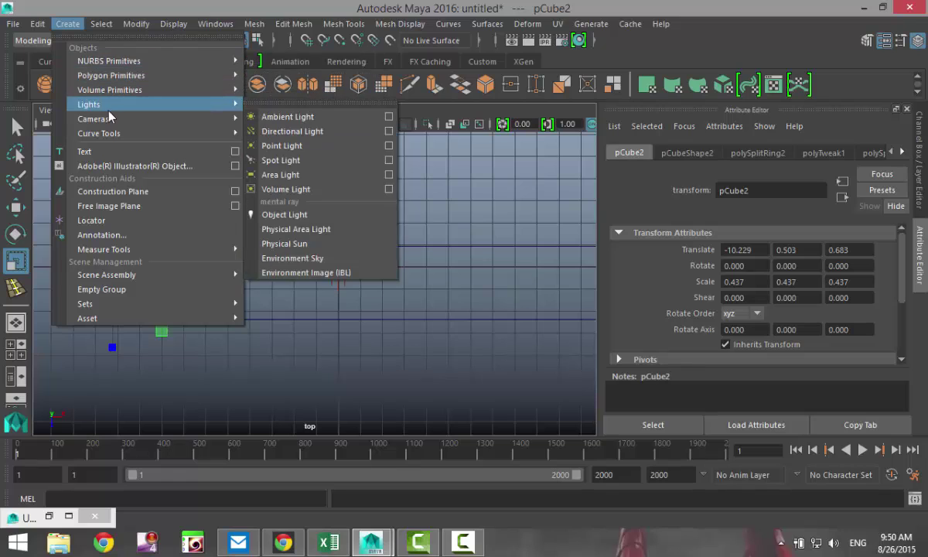
pyautogui.moveTo(117, 134)
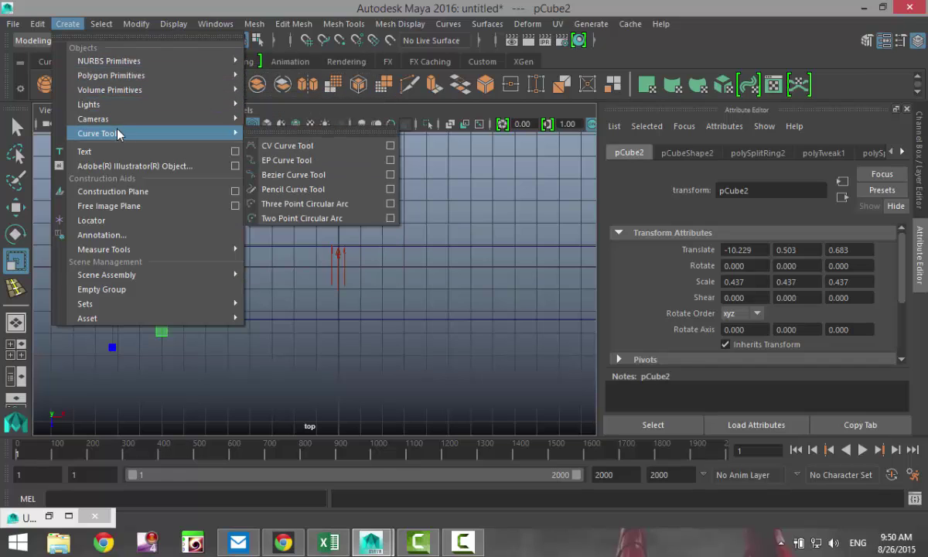
pyautogui.click(286, 146)
pyautogui.scroll(2, 294, 298)
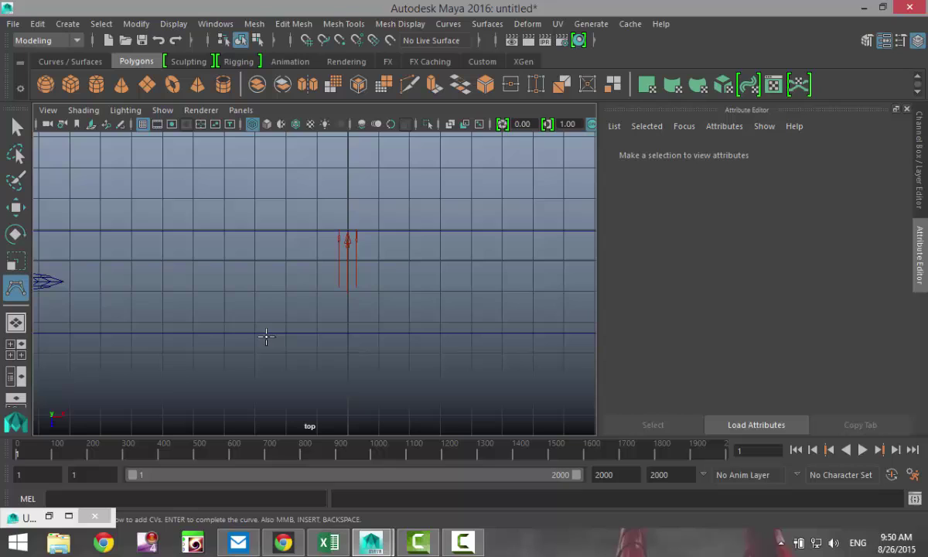
pyautogui.keyDown('alt'); pyautogui.moveTo(146, 354); pyautogui.dragTo(257, 325, button='middle'); pyautogui.keyUp('alt')
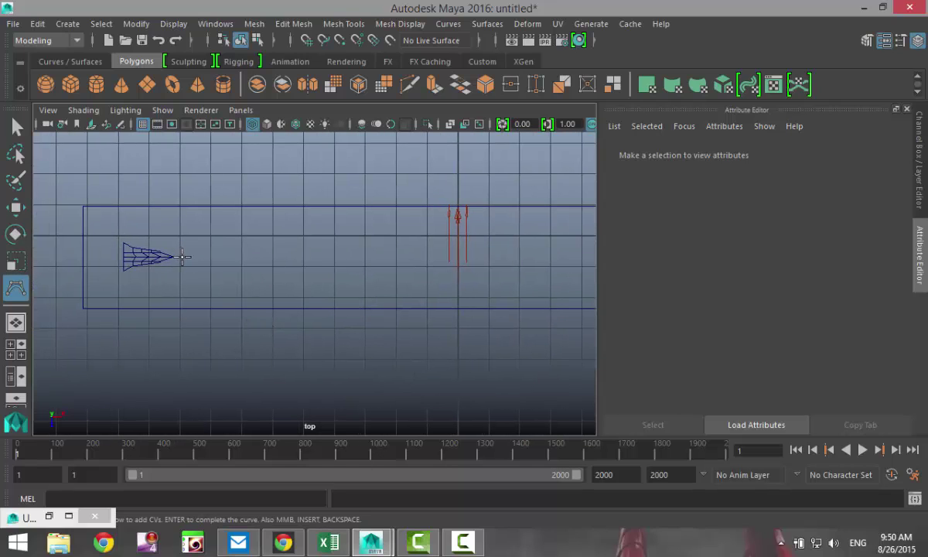
pyautogui.click(182, 257)
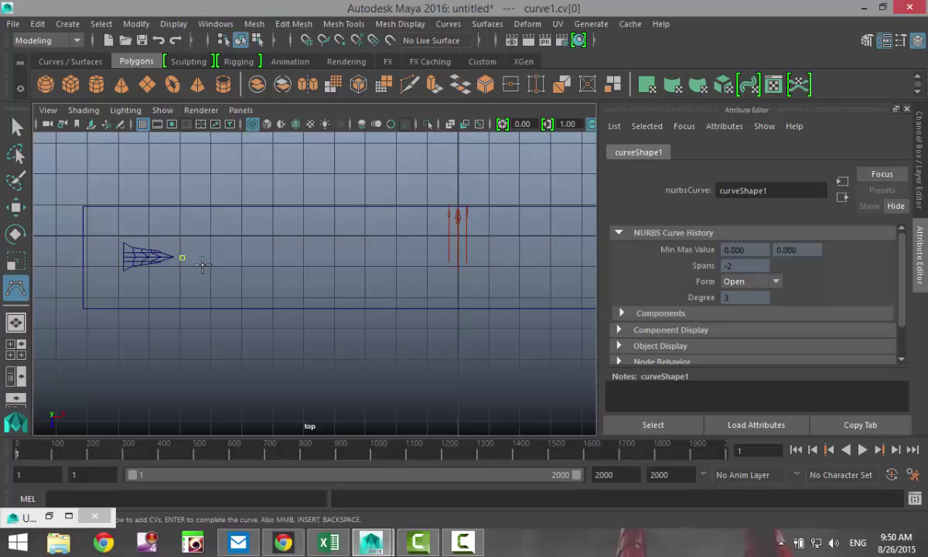
pyautogui.click(241, 257)
pyautogui.click(302, 256)
pyautogui.click(394, 258)
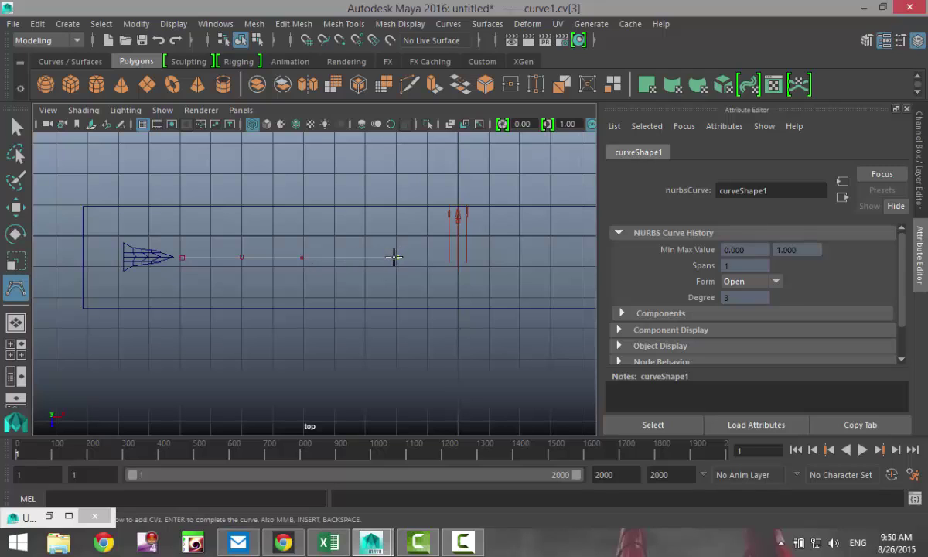
# Extend the curve with more points farther down the runway centre line
pyautogui.keyDown('alt'); pyautogui.moveTo(420, 289); pyautogui.dragTo(262, 299, button='middle'); pyautogui.keyUp('alt')
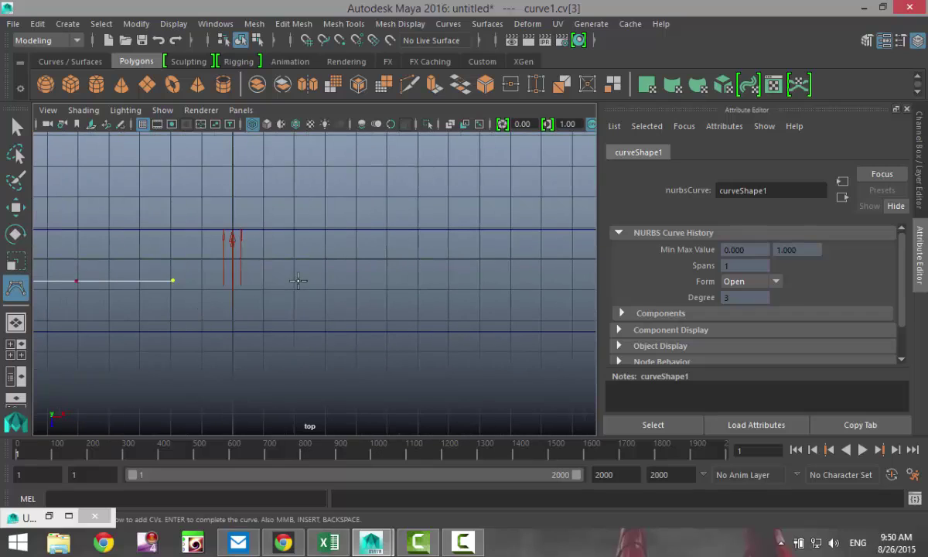
pyautogui.click(293, 282)
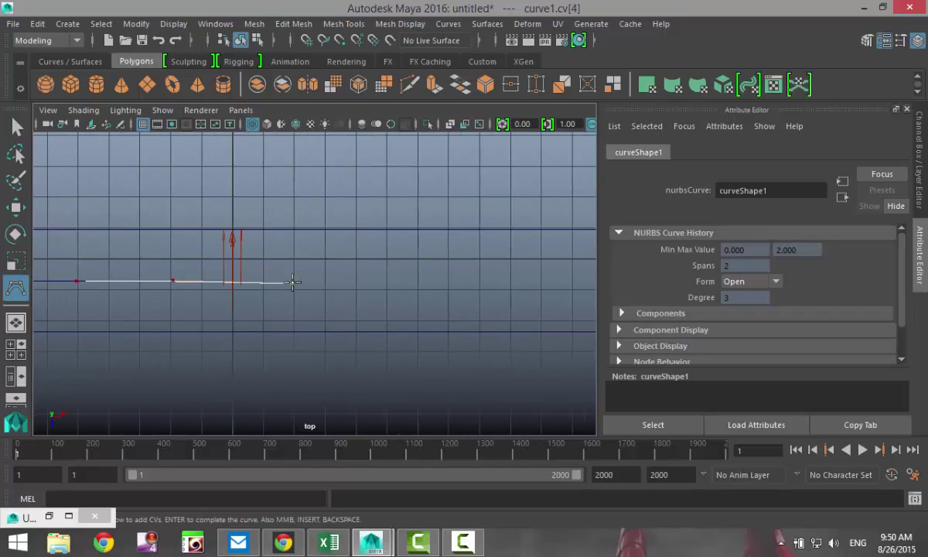
pyautogui.click(448, 278)
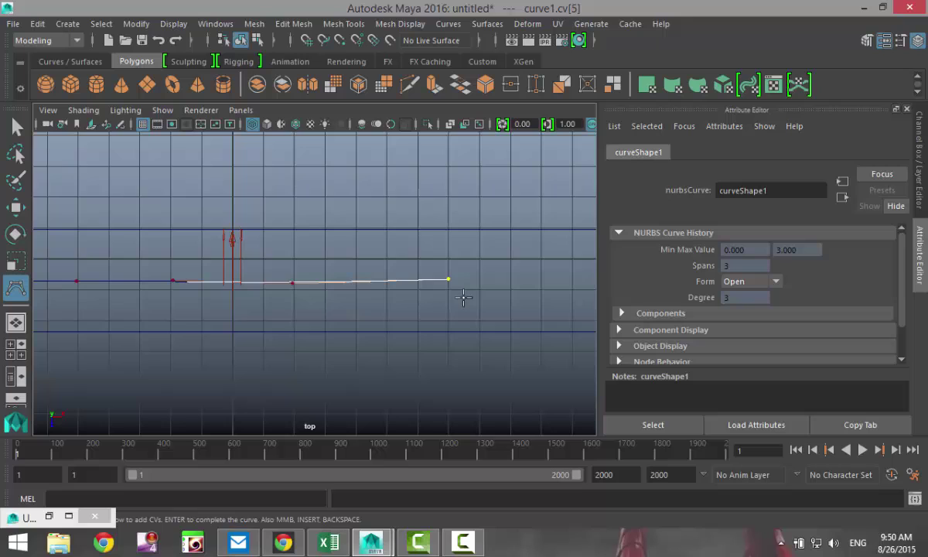
pyautogui.keyDown('alt'); pyautogui.moveTo(462, 305); pyautogui.dragTo(382, 287, button='middle'); pyautogui.keyUp('alt')
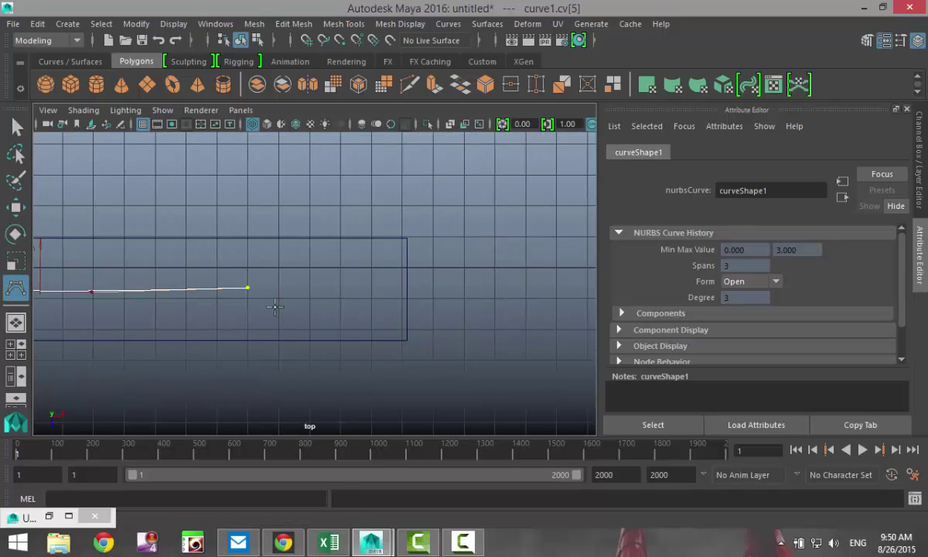
pyautogui.click(432, 286)
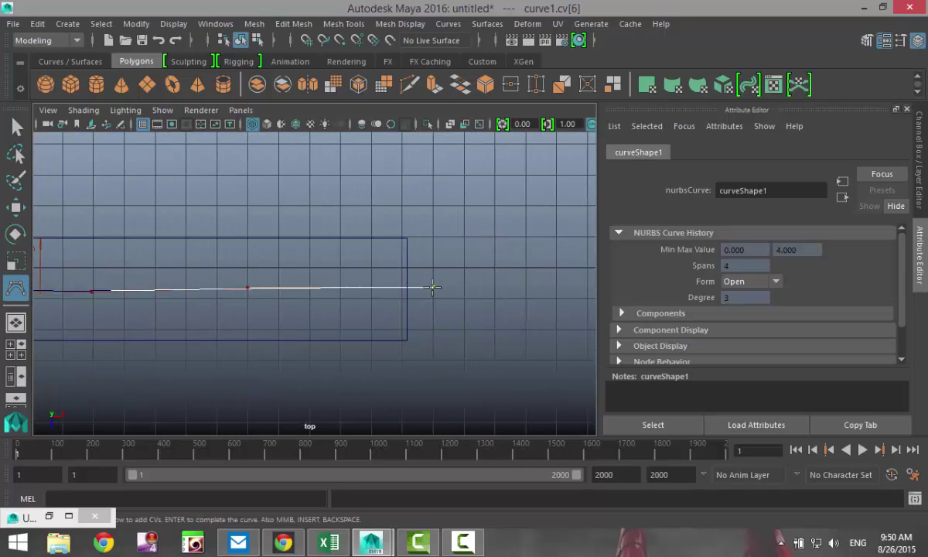
pyautogui.keyDown('alt'); pyautogui.moveTo(392, 345); pyautogui.dragTo(232, 340, button='right'); pyautogui.keyUp('alt')
# In the perspective view, add curve points climbing upward past the runway end
pyautogui.click(16, 328)
pyautogui.press('space')
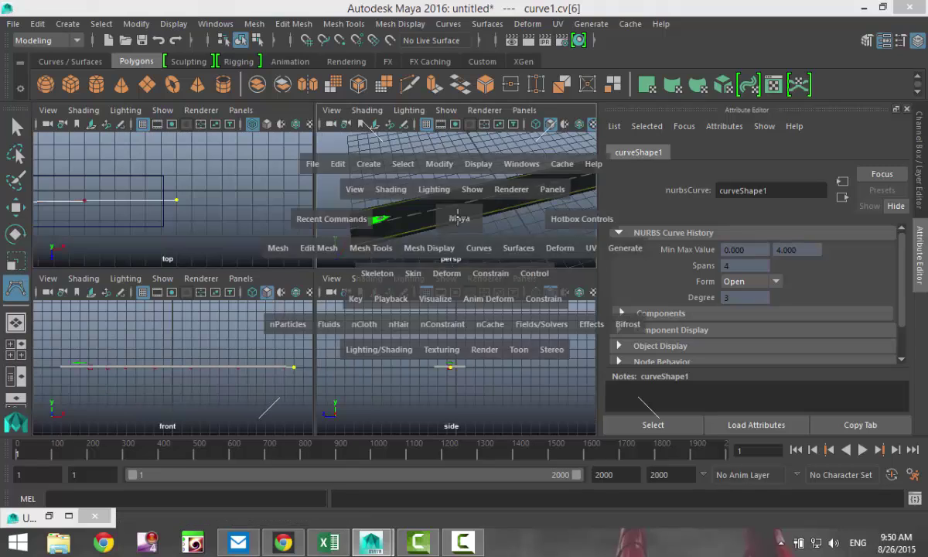
pyautogui.keyDown('alt'); pyautogui.moveTo(393, 280); pyautogui.dragTo(154, 323, button='middle'); pyautogui.keyUp('alt')
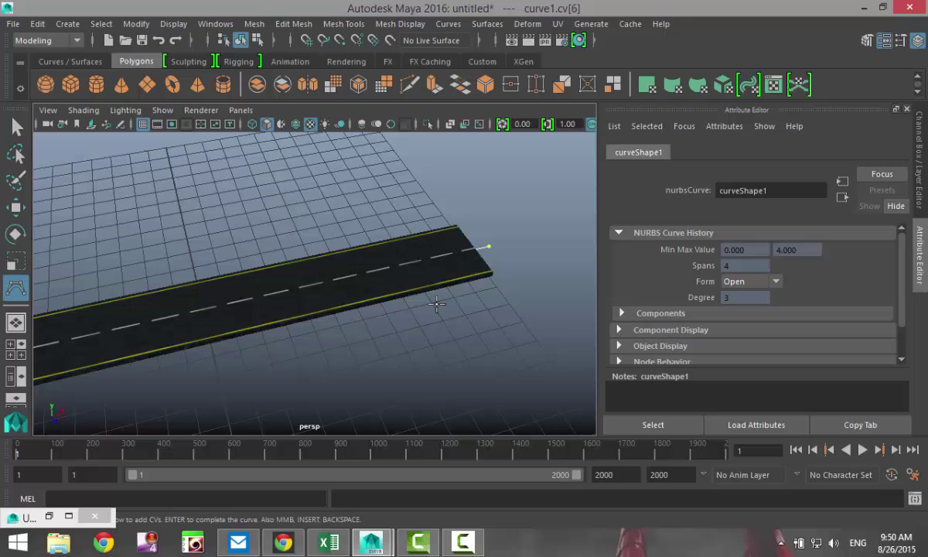
pyautogui.keyDown('alt'); pyautogui.moveTo(411, 285); pyautogui.dragTo(256, 324); pyautogui.keyUp('alt')
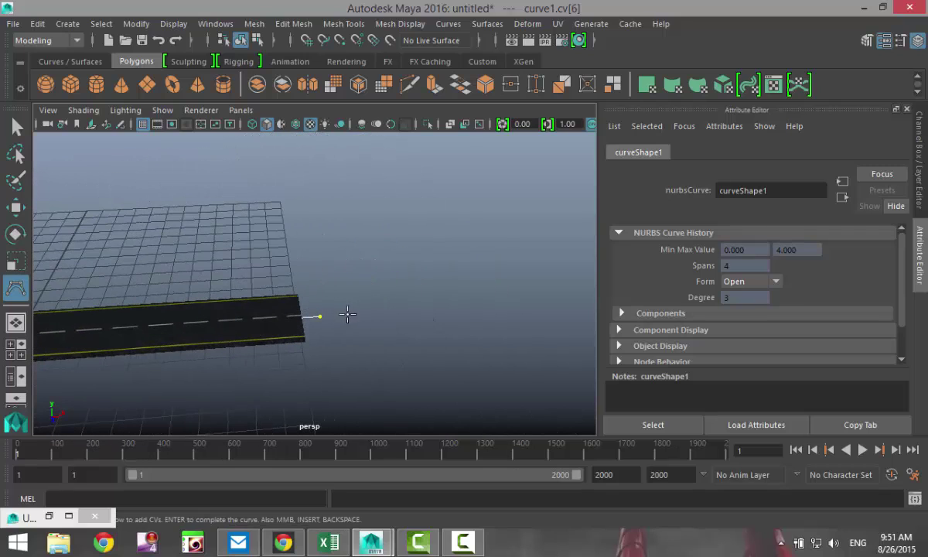
pyautogui.click(360, 311)
pyautogui.click(394, 298)
pyautogui.click(431, 276)
pyautogui.click(464, 253)
pyautogui.keyDown('alt'); pyautogui.moveTo(464, 255); pyautogui.dragTo(378, 255); pyautogui.keyUp('alt')
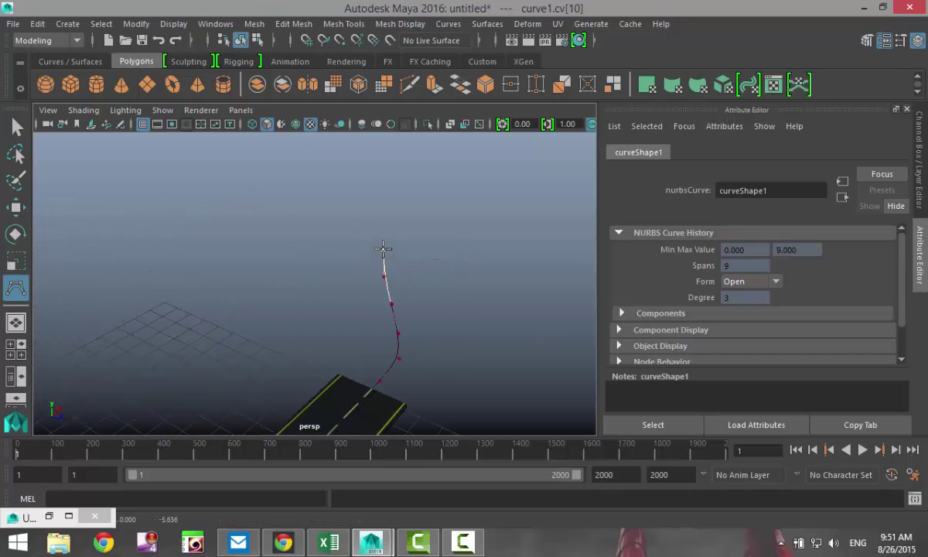
# Add points bending left and around at the top of the climb, then finish curve1
pyautogui.click(373, 214)
pyautogui.click(332, 177)
pyautogui.click(296, 171)
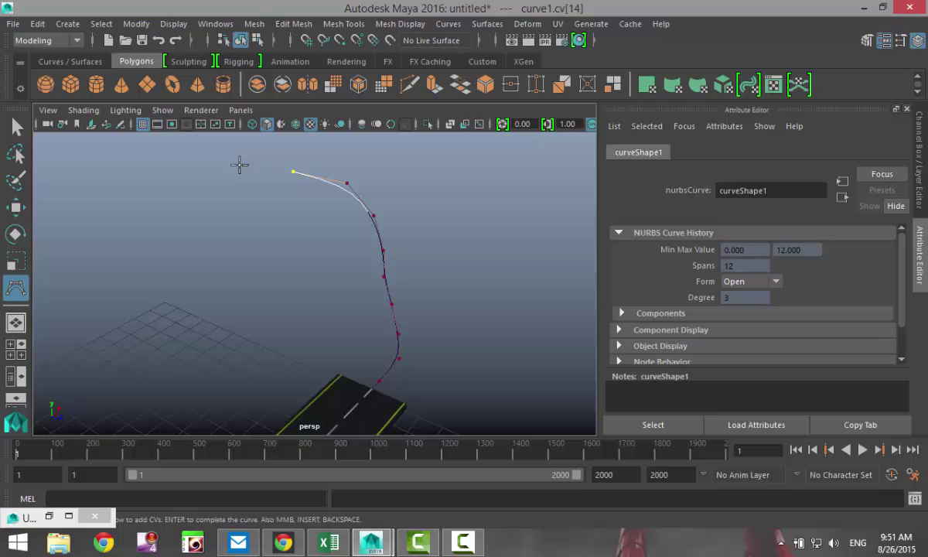
pyautogui.click(239, 163)
pyautogui.keyDown('alt'); pyautogui.moveTo(223, 186); pyautogui.dragTo(435, 449); pyautogui.keyUp('alt')
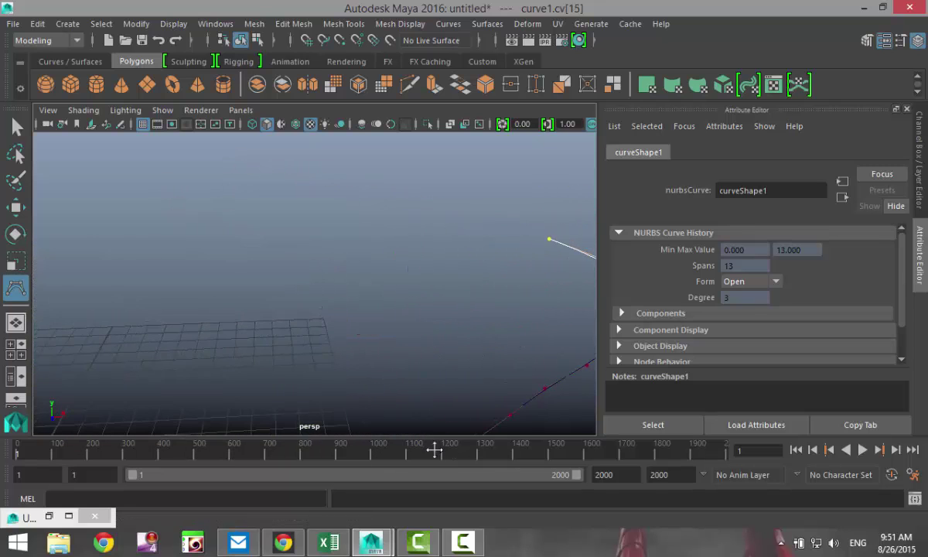
pyautogui.click(527, 212)
pyautogui.click(497, 193)
pyautogui.click(451, 184)
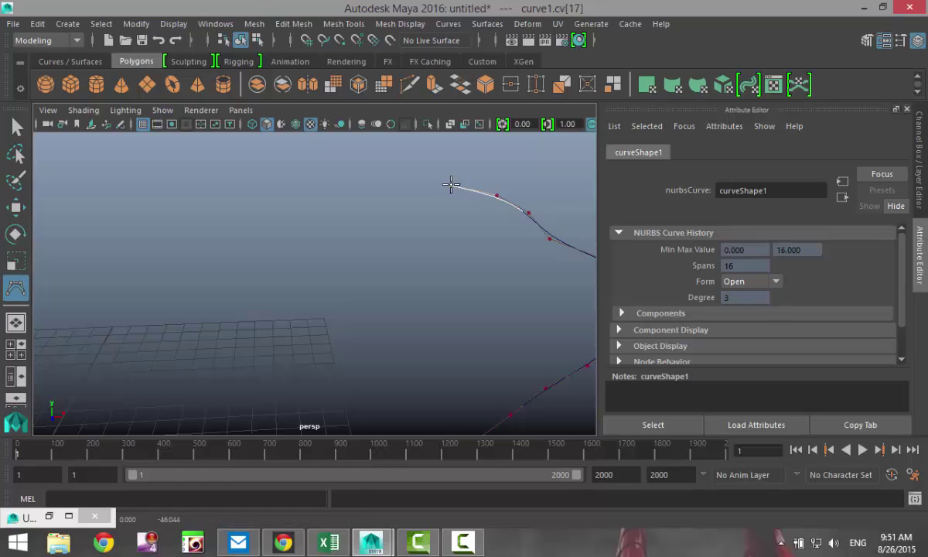
pyautogui.click(410, 180)
pyautogui.keyDown('alt'); pyautogui.moveTo(364, 236); pyautogui.dragTo(424, 355); pyautogui.keyUp('alt')
pyautogui.press('r')
# Rotate curve1 upward around X (31.897) and tilt it around Z
pyautogui.keyDown('alt'); pyautogui.moveTo(357, 358); pyautogui.dragTo(384, 373, button='middle'); pyautogui.keyUp('alt')
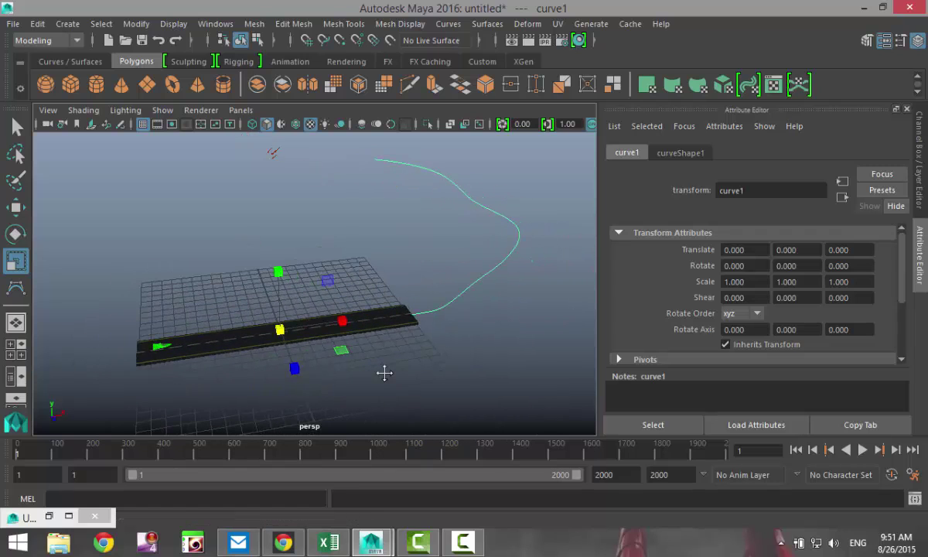
pyautogui.press('e')
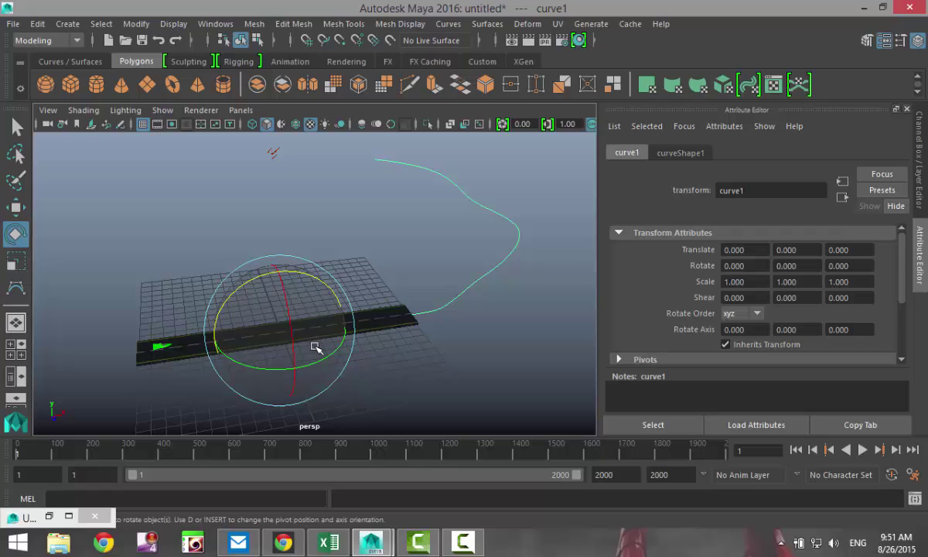
pyautogui.moveTo(286, 296); pyautogui.dragTo(293, 317)
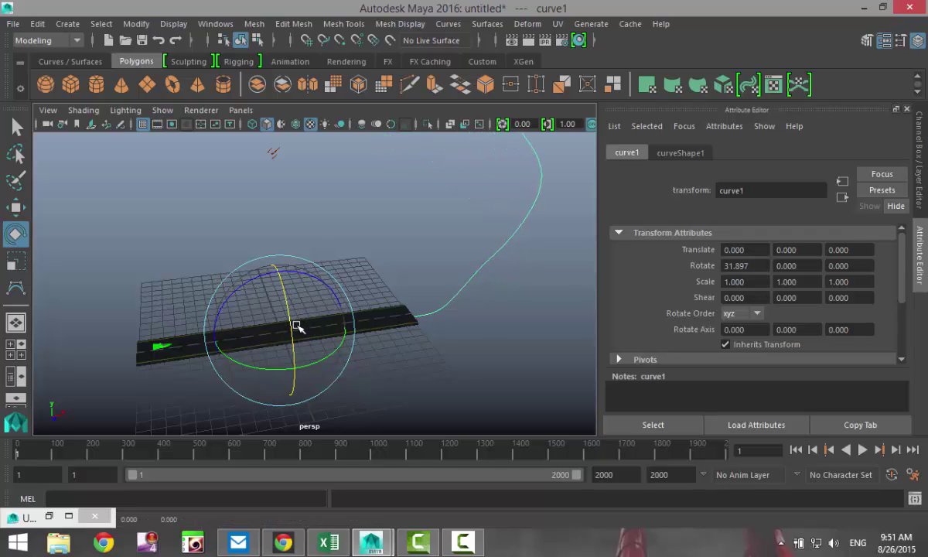
pyautogui.keyDown('alt'); pyautogui.moveTo(278, 364); pyautogui.dragTo(253, 352); pyautogui.keyUp('alt')
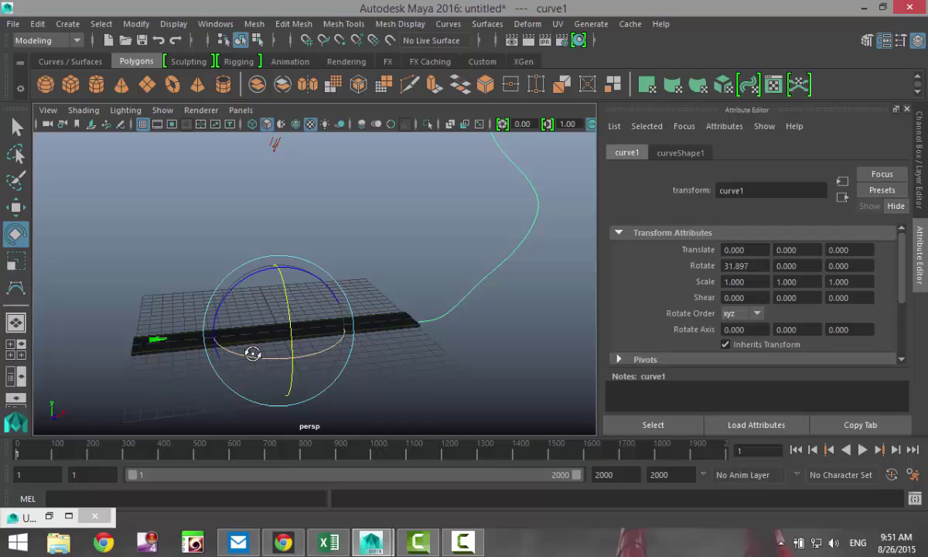
pyautogui.moveTo(235, 291); pyautogui.dragTo(229, 288)
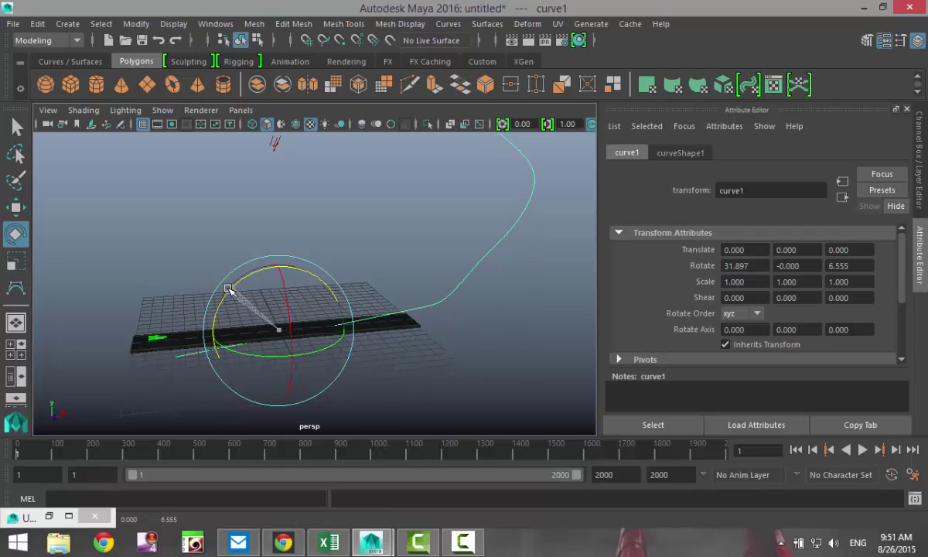
pyautogui.keyDown('alt'); pyautogui.moveTo(310, 366); pyautogui.dragTo(372, 374); pyautogui.keyUp('alt')
# Lift curve1 to Translate Y 1.181 and reduce its Z rotation to 2.482
pyautogui.press('w')
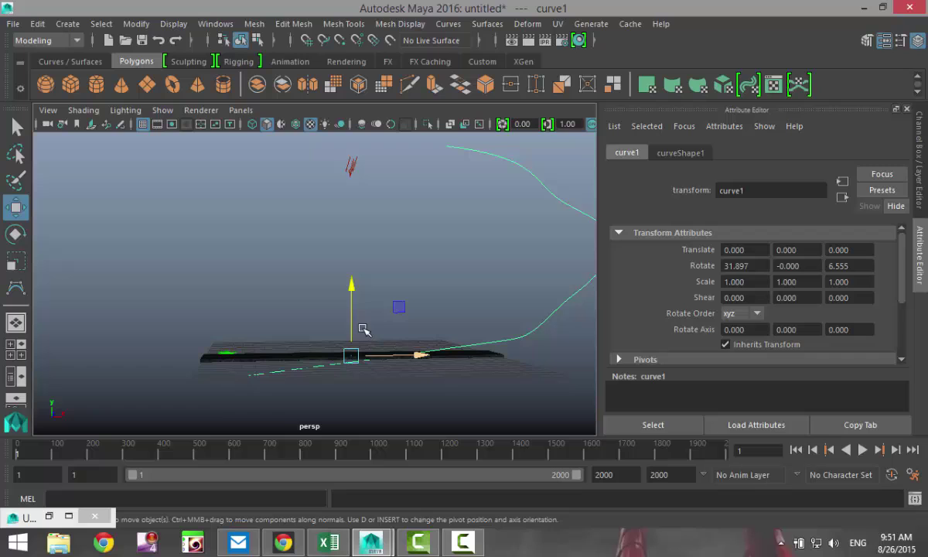
pyautogui.moveTo(352, 286); pyautogui.dragTo(357, 259)
pyautogui.scroll(3, 305, 352)
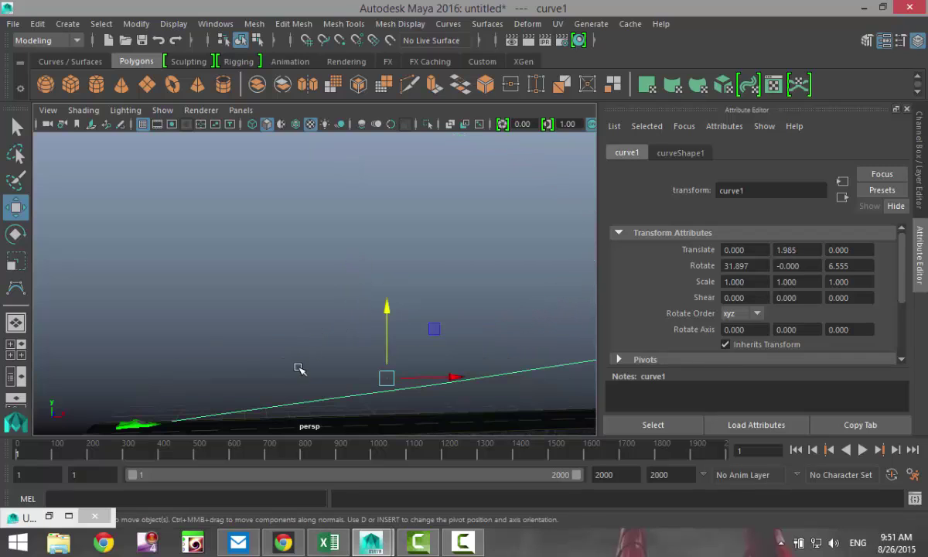
pyautogui.keyDown('alt'); pyautogui.moveTo(268, 380); pyautogui.dragTo(255, 353); pyautogui.keyUp('alt')
pyautogui.scroll(-4, 248, 337)
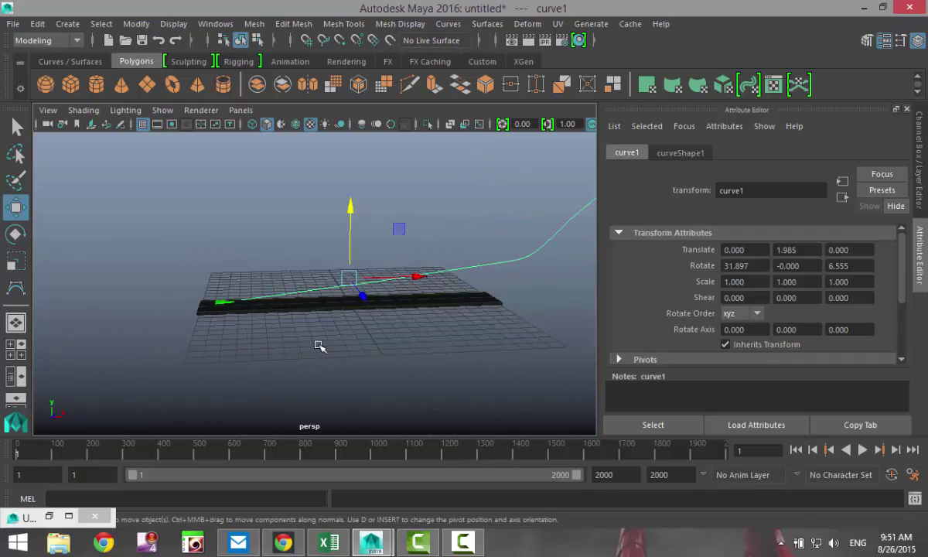
pyautogui.press('e')
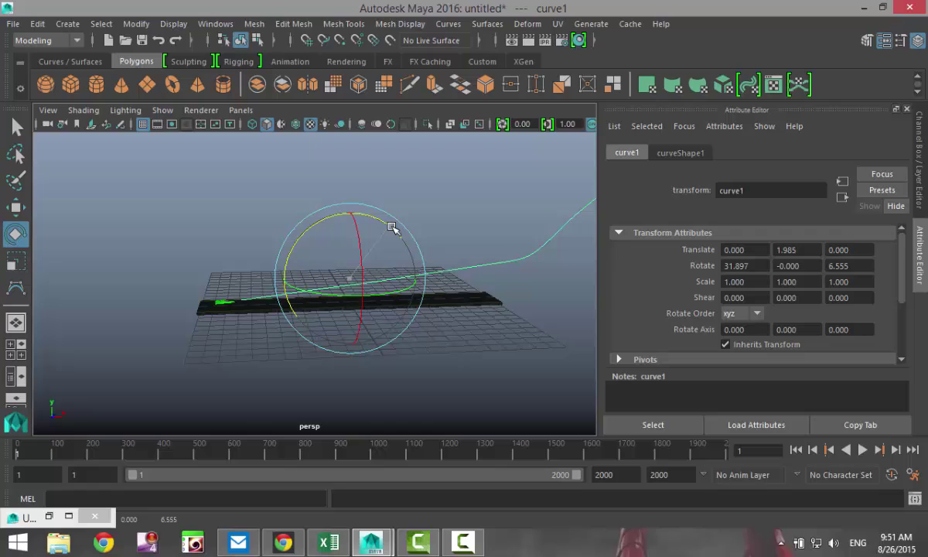
pyautogui.moveTo(391, 227); pyautogui.dragTo(352, 337)
pyautogui.press('w')
pyautogui.keyDown('alt'); pyautogui.moveTo(418, 325); pyautogui.dragTo(376, 380); pyautogui.keyUp('alt')
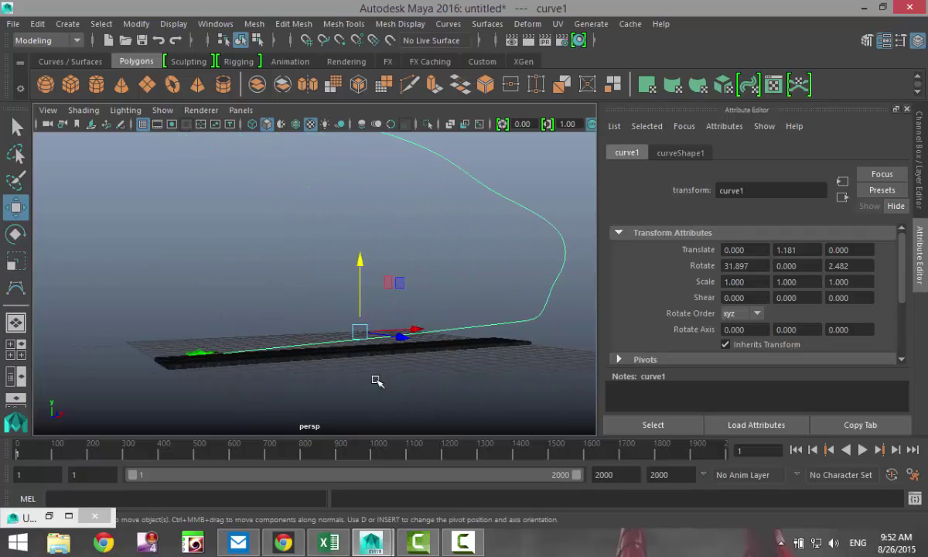
pyautogui.keyDown('alt'); pyautogui.moveTo(420, 354); pyautogui.dragTo(300, 372, button='middle'); pyautogui.keyUp('alt')
pyautogui.keyDown('alt'); pyautogui.moveTo(300, 372); pyautogui.dragTo(354, 324); pyautogui.keyUp('alt')
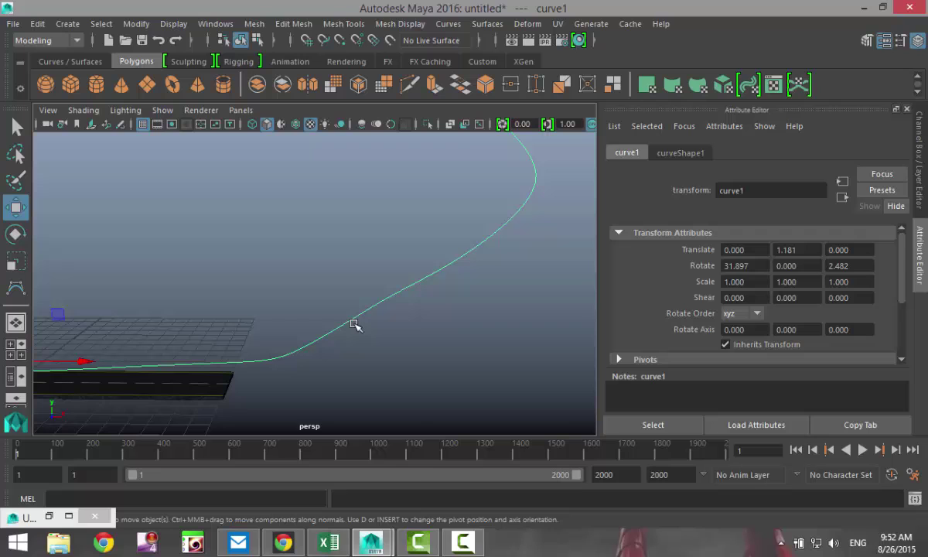
# Shift curve1's control vertices cv[10] and cv[15] sideways along X to reshape the bend
pyautogui.moveTo(351, 323); pyautogui.dragTo(287, 168, button='right')
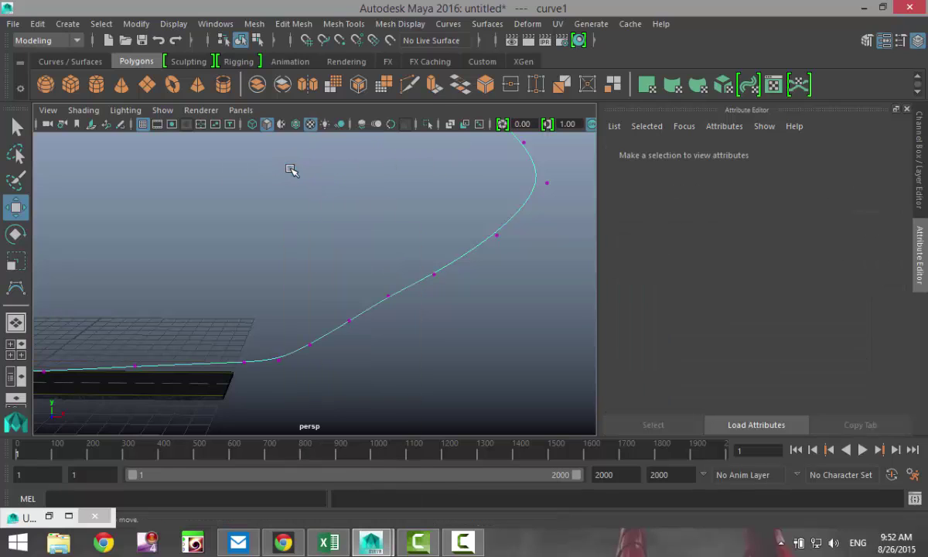
pyautogui.click(347, 318)
pyautogui.keyDown('alt'); pyautogui.moveTo(404, 379); pyautogui.dragTo(317, 320); pyautogui.keyUp('alt')
pyautogui.click(238, 307)
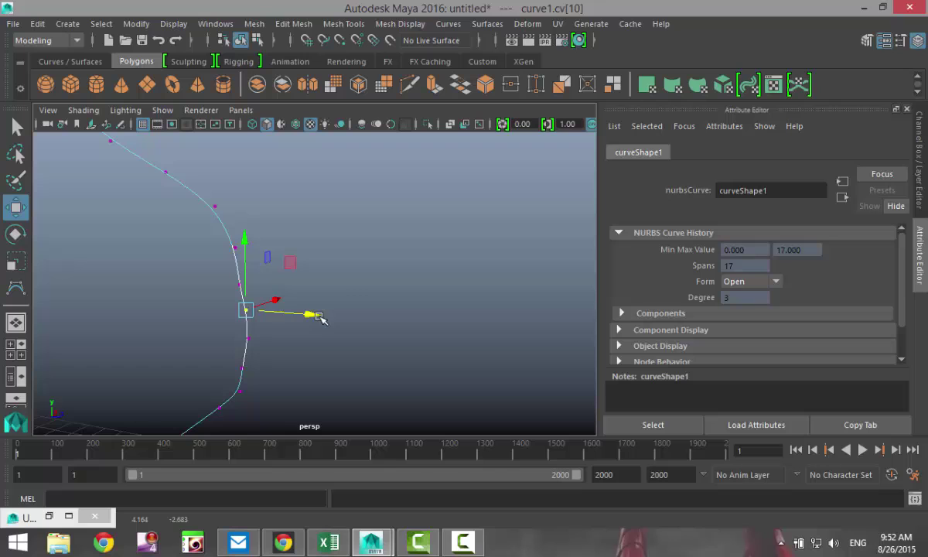
pyautogui.keyDown('alt'); pyautogui.moveTo(347, 289); pyautogui.dragTo(265, 296); pyautogui.keyUp('alt')
pyautogui.click(285, 311)
pyautogui.moveTo(334, 305); pyautogui.dragTo(359, 303)
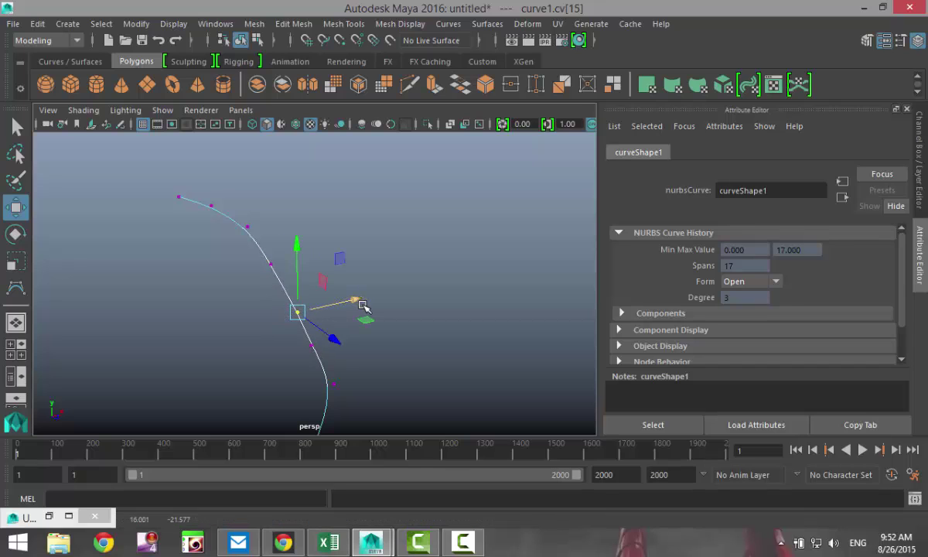
pyautogui.click(447, 344)
pyautogui.keyDown('alt'); pyautogui.moveTo(448, 344); pyautogui.dragTo(415, 399); pyautogui.keyUp('alt')
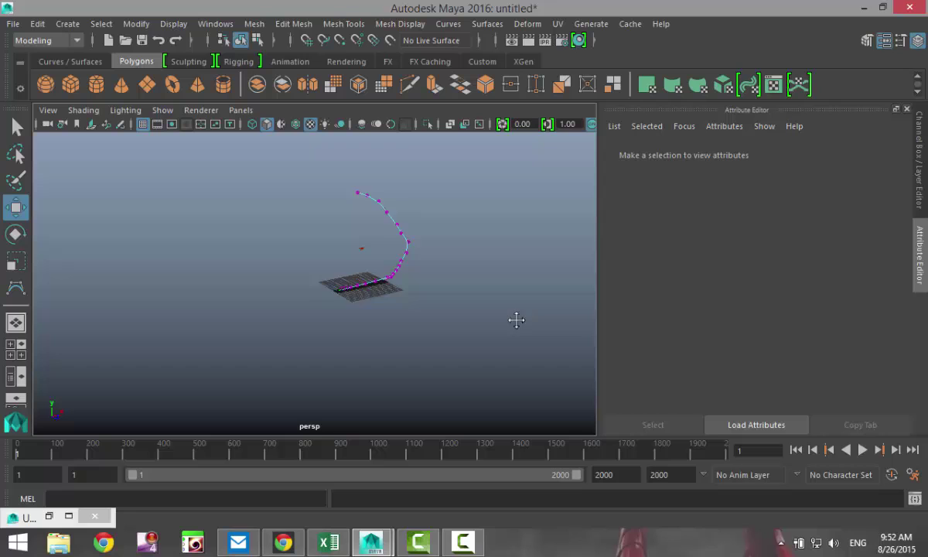
pyautogui.scroll(8, 476, 330)
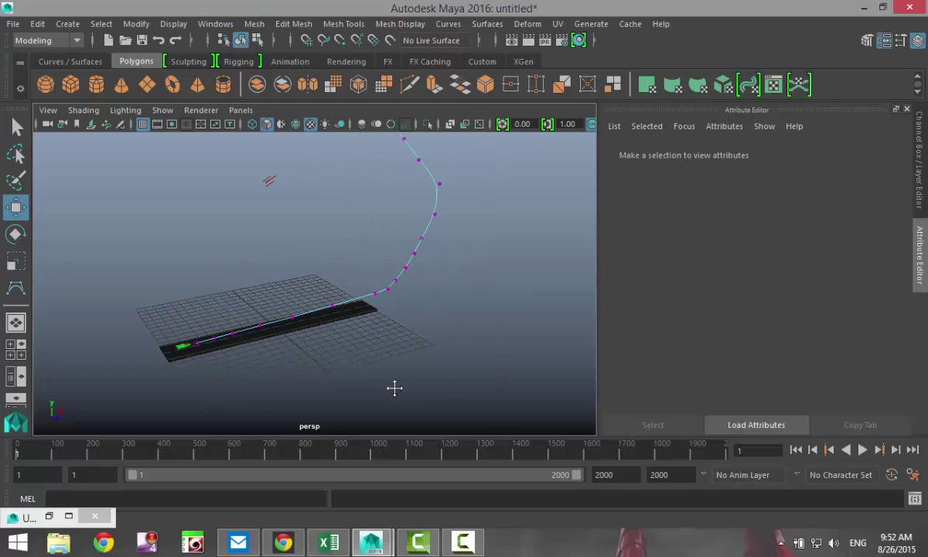
pyautogui.moveTo(394, 388)
pyautogui.keyDown('alt'); pyautogui.mouseDown()
pyautogui.moveTo(435, 402)
pyautogui.moveTo(409, 381)
pyautogui.moveTo(405, 360)
pyautogui.moveTo(389, 396)
pyautogui.moveTo(402, 400)
pyautogui.mouseUp(); pyautogui.keyUp('alt')
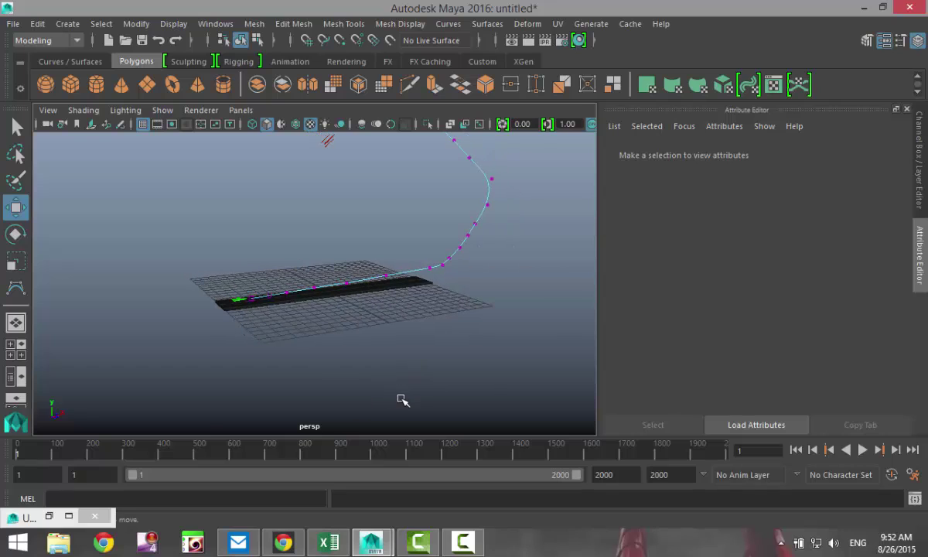
pyautogui.doubleClick(631, 477)
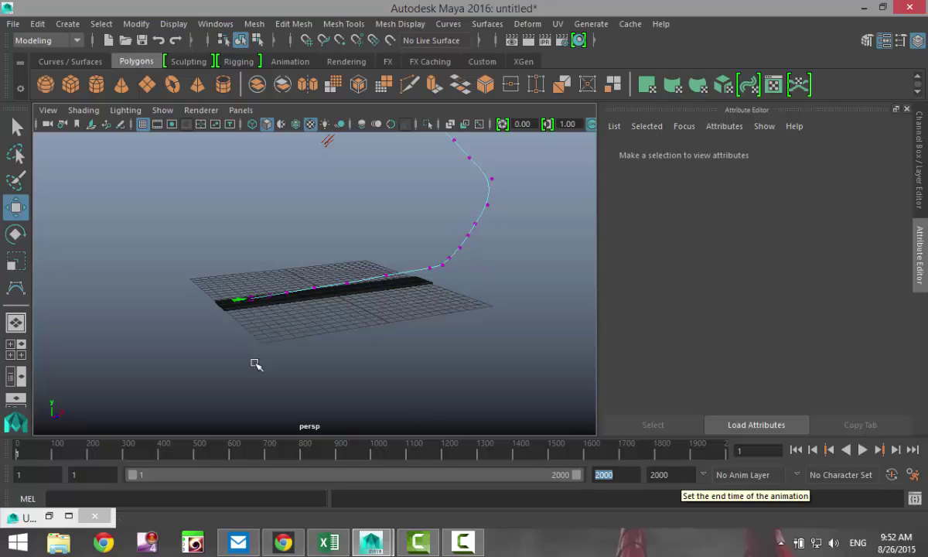
pyautogui.scroll(10, 350, 366)
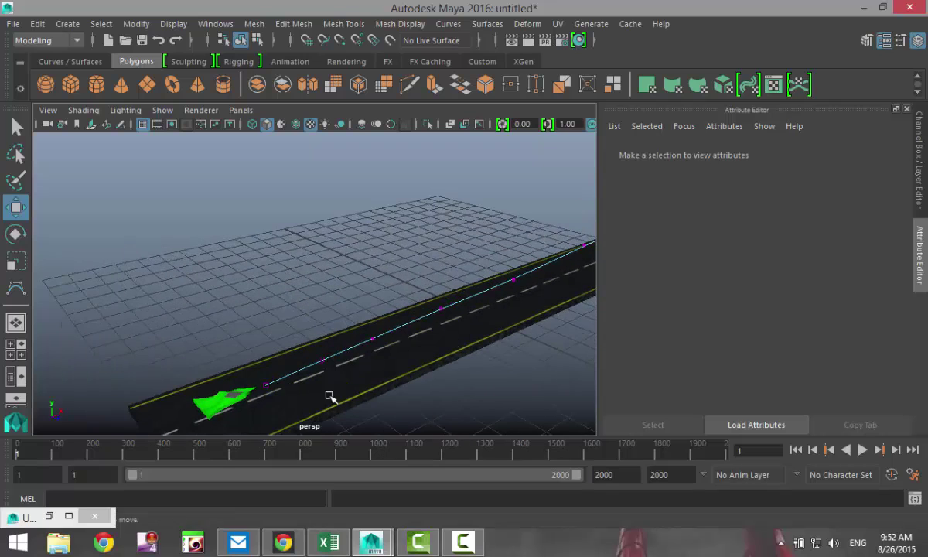
# Select pCube2 then curve1 and attach the craft via Animation's Constrain > Motion Paths
pyautogui.click(199, 390)
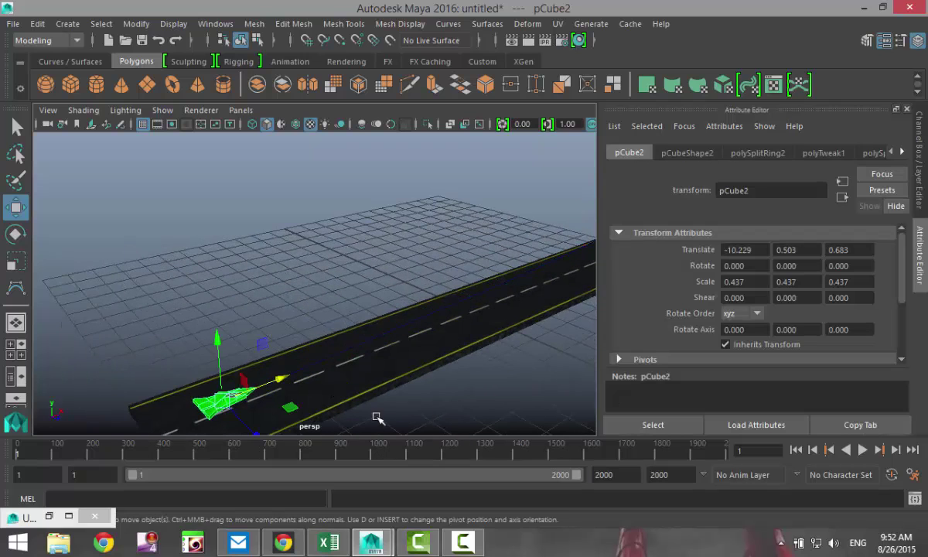
pyautogui.keyDown('alt'); pyautogui.moveTo(464, 376); pyautogui.dragTo(445, 358); pyautogui.keyUp('alt')
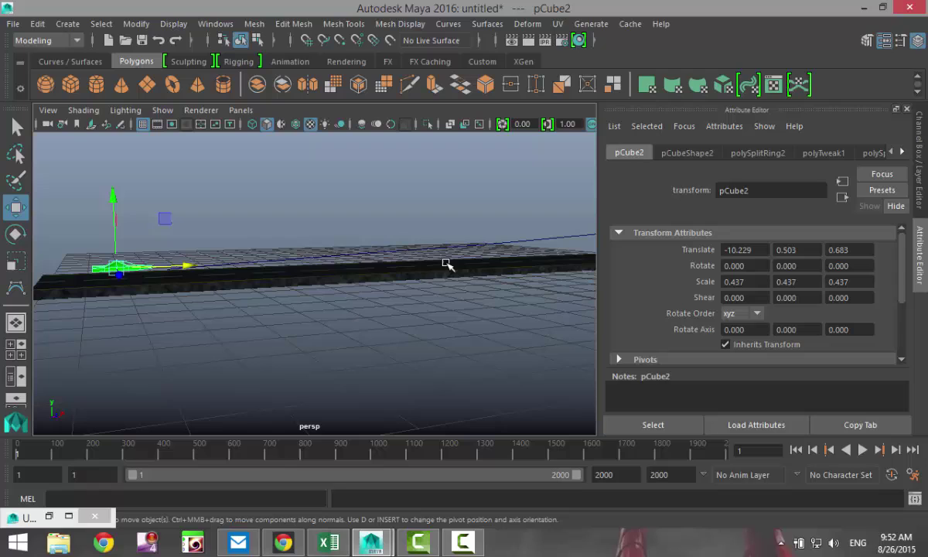
pyautogui.click(425, 246)
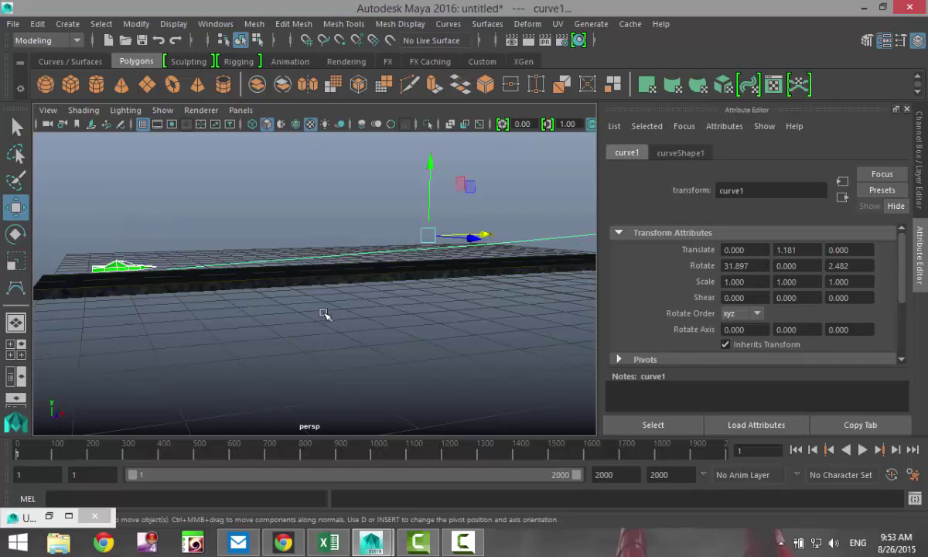
pyautogui.click(52, 38)
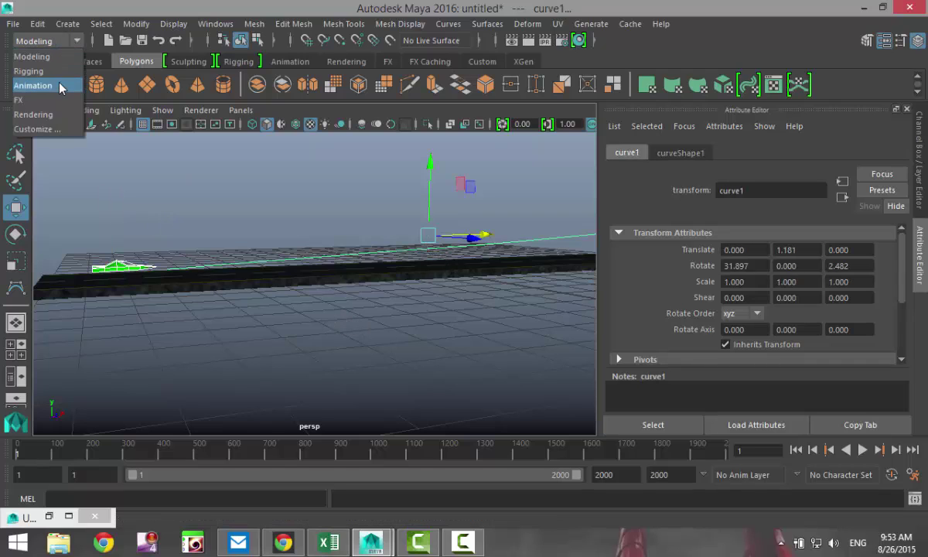
pyautogui.click(35, 86)
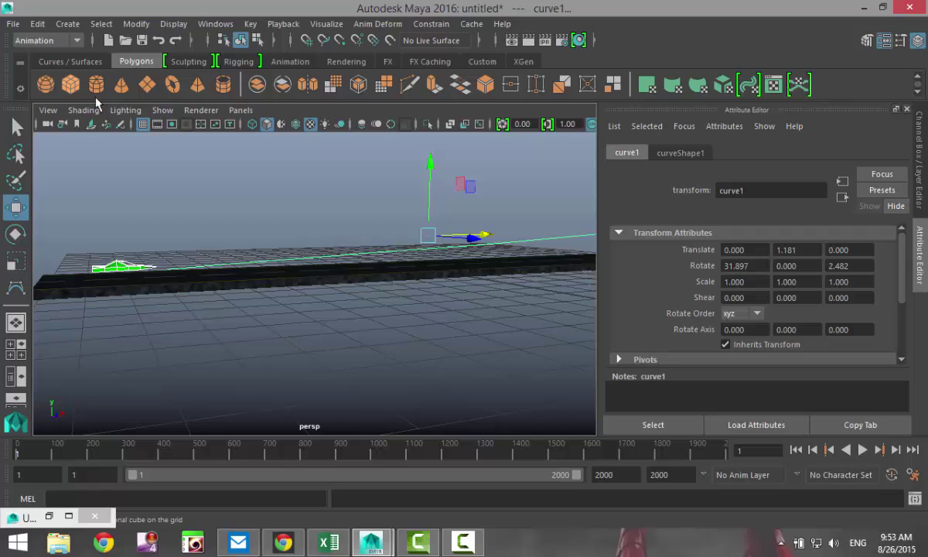
pyautogui.click(429, 24)
pyautogui.moveTo(565, 153)
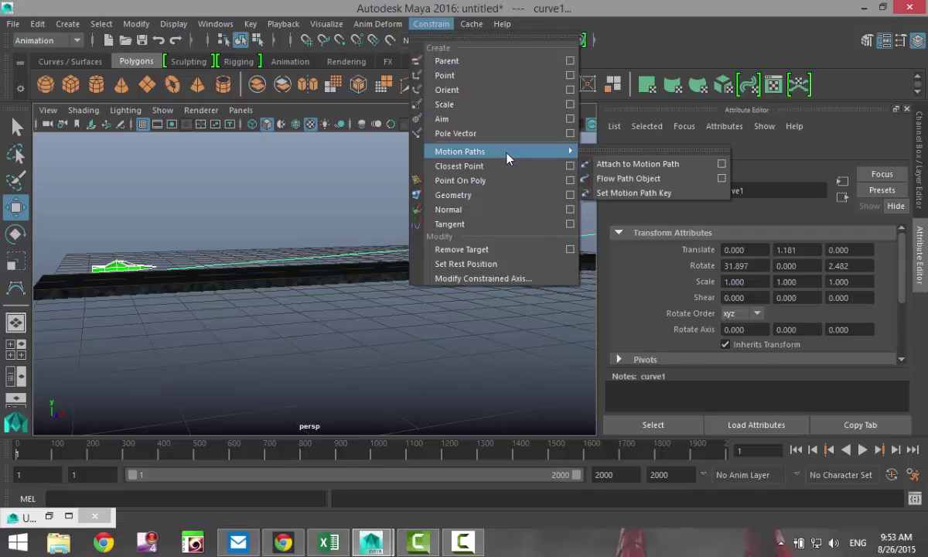
pyautogui.click(658, 170)
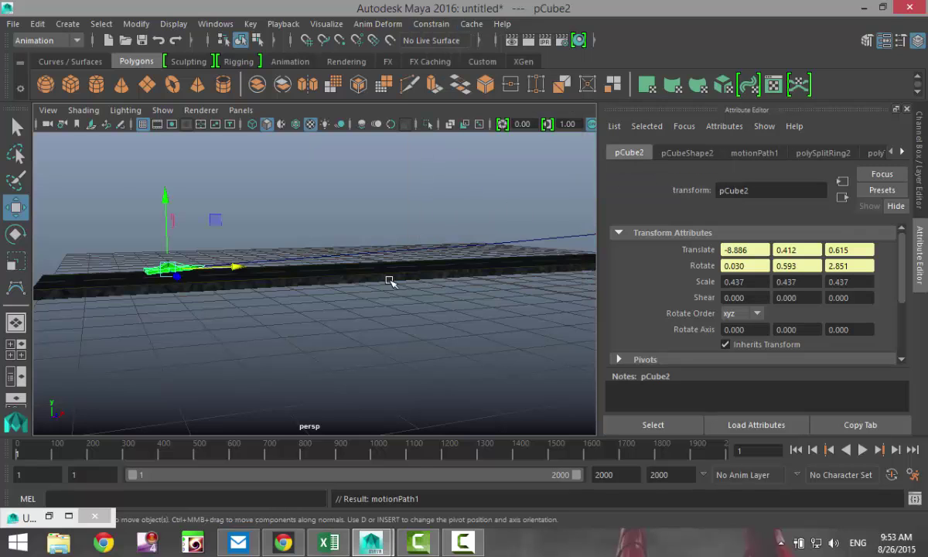
pyautogui.keyDown('alt'); pyautogui.moveTo(387, 281); pyautogui.dragTo(416, 325); pyautogui.keyUp('alt')
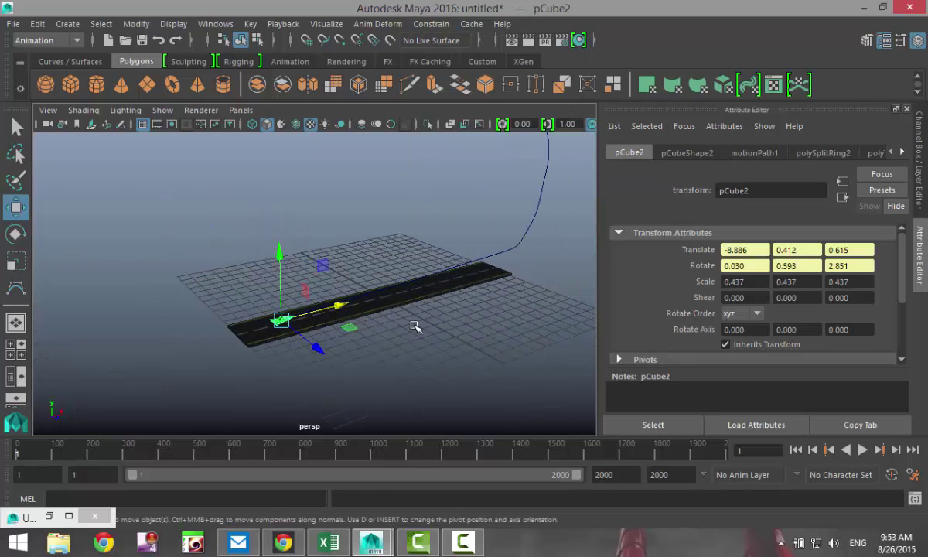
pyautogui.keyDown('alt'); pyautogui.moveTo(421, 321); pyautogui.dragTo(325, 374, button='middle'); pyautogui.keyUp('alt')
pyautogui.moveTo(437, 364)
pyautogui.keyDown('alt'); pyautogui.mouseDown()
pyautogui.moveTo(431, 344)
pyautogui.moveTo(436, 356)
pyautogui.mouseUp(); pyautogui.keyUp('alt')
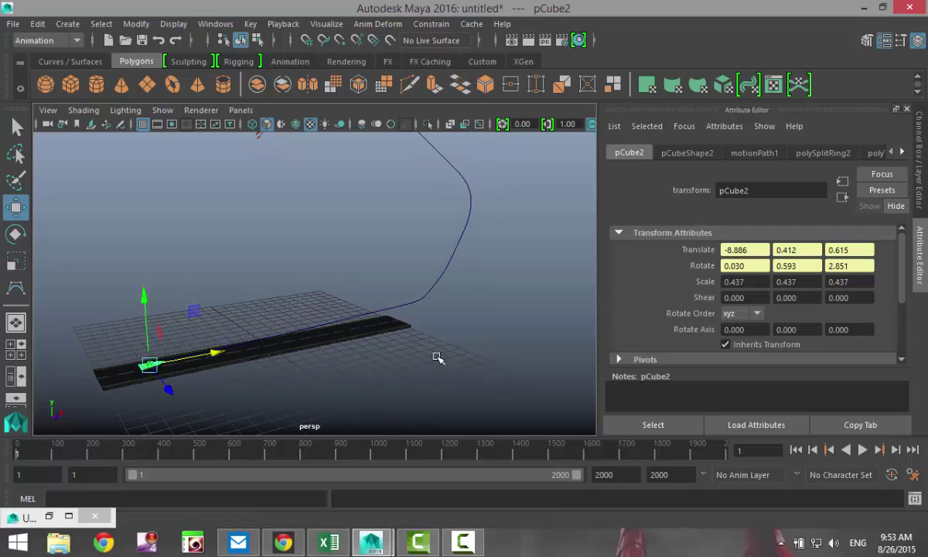
pyautogui.keyDown('alt'); pyautogui.moveTo(439, 356); pyautogui.dragTo(452, 379, button='middle'); pyautogui.keyUp('alt')
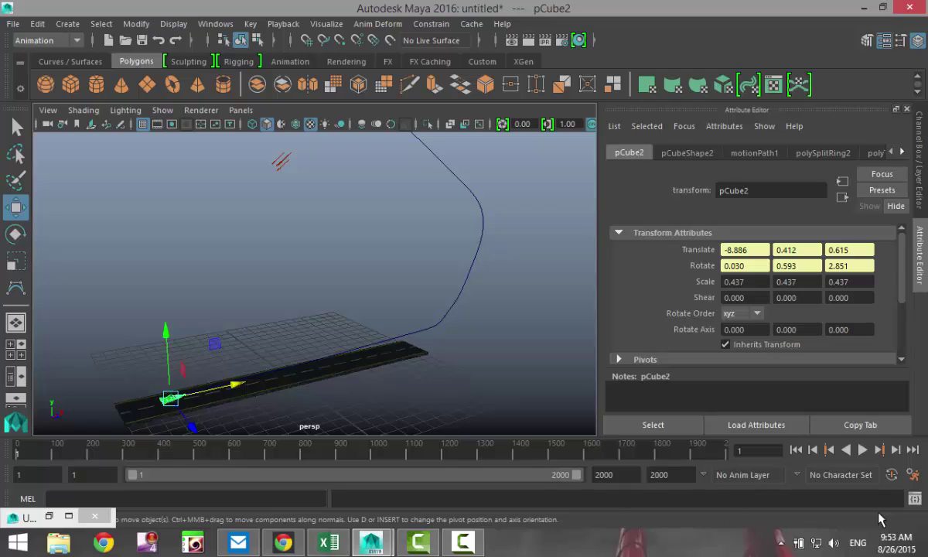
pyautogui.click(862, 450)
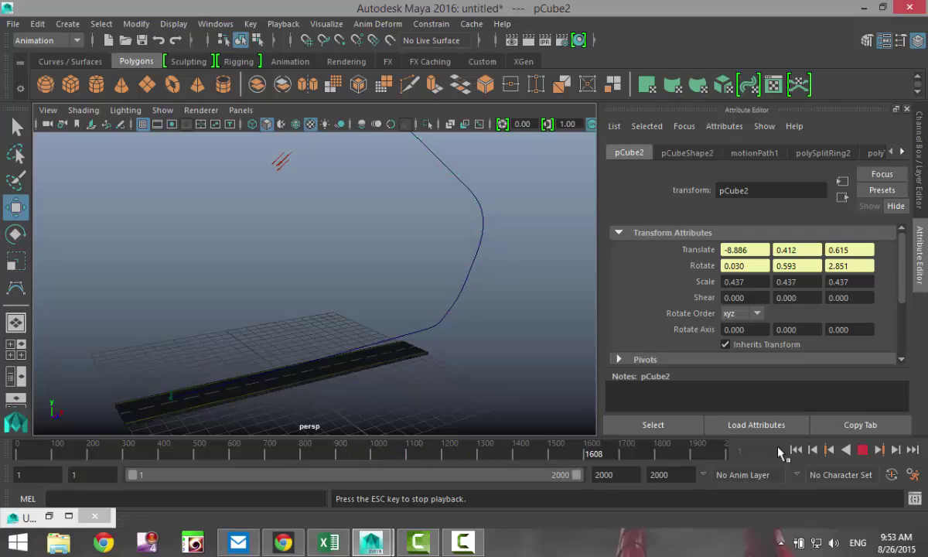
pyautogui.click(862, 450)
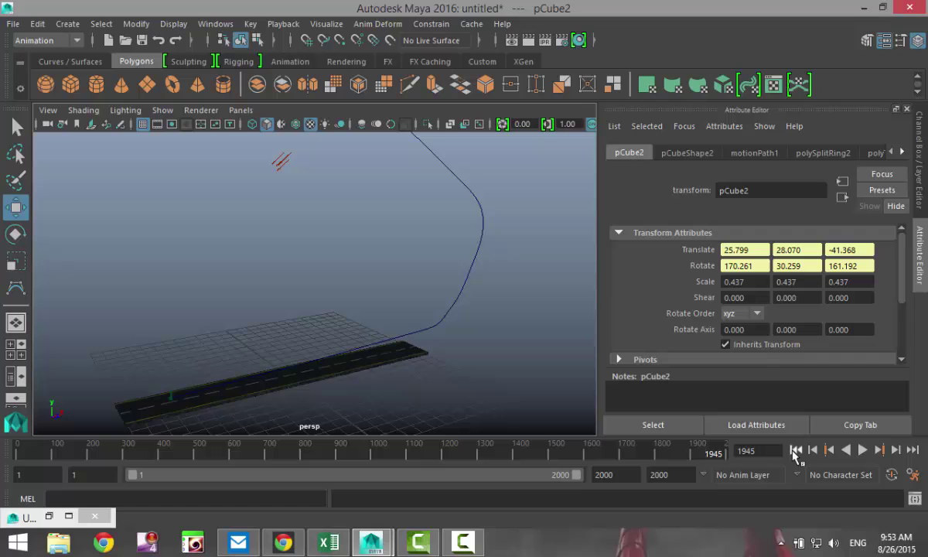
pyautogui.click(795, 449)
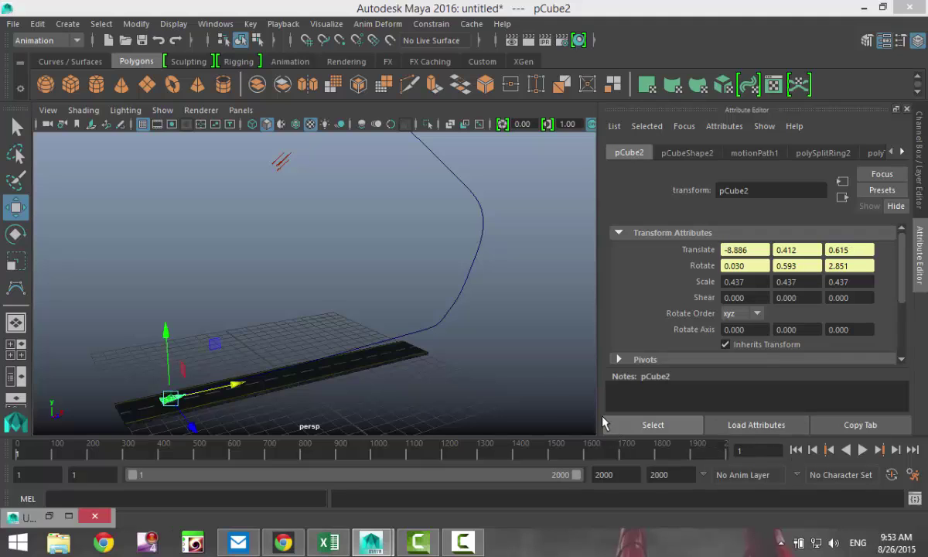
# Replay the flight, stop during the climb, and scrub back to frame 947
pyautogui.keyDown('alt'); pyautogui.moveTo(583, 406); pyautogui.dragTo(497, 387); pyautogui.keyUp('alt')
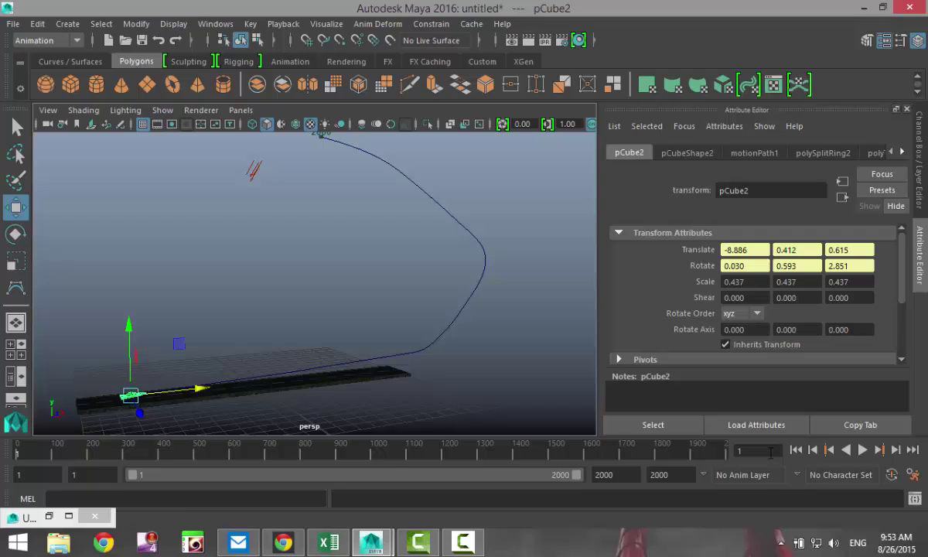
pyautogui.click(863, 450)
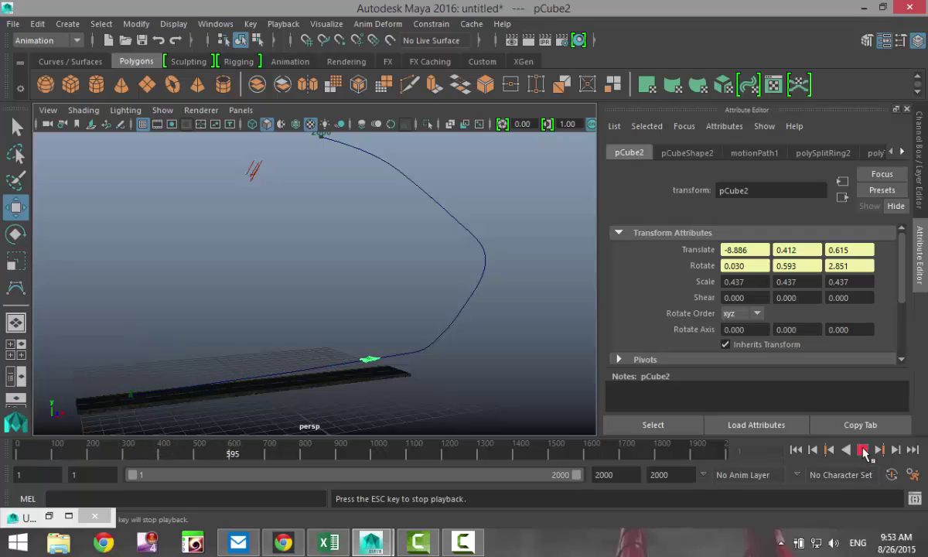
pyautogui.click(863, 451)
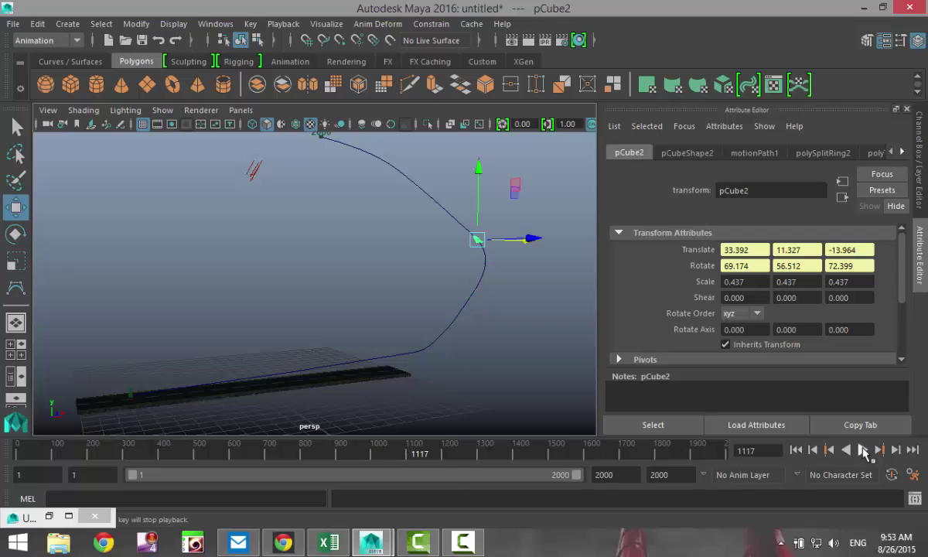
pyautogui.keyDown('alt'); pyautogui.moveTo(511, 381); pyautogui.dragTo(450, 411, button='middle'); pyautogui.keyUp('alt')
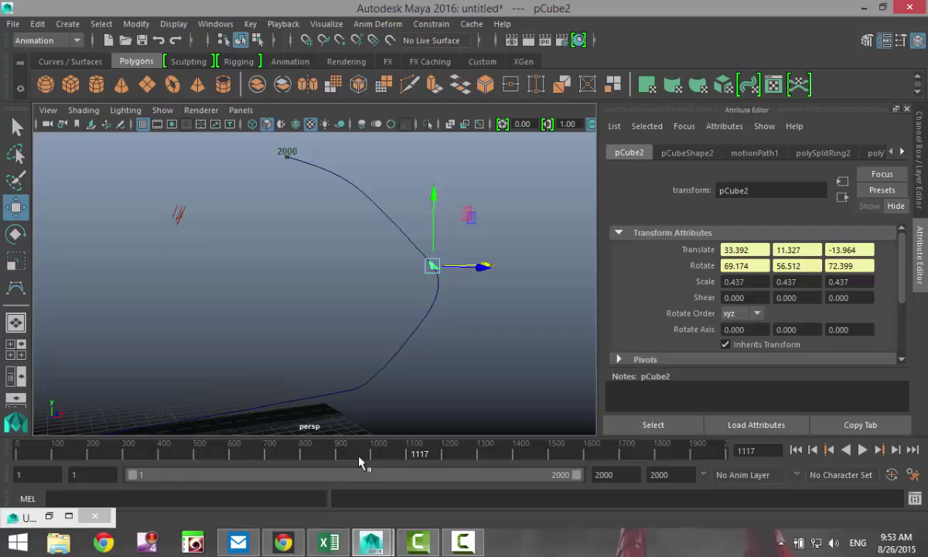
pyautogui.moveTo(418, 455); pyautogui.dragTo(410, 458)
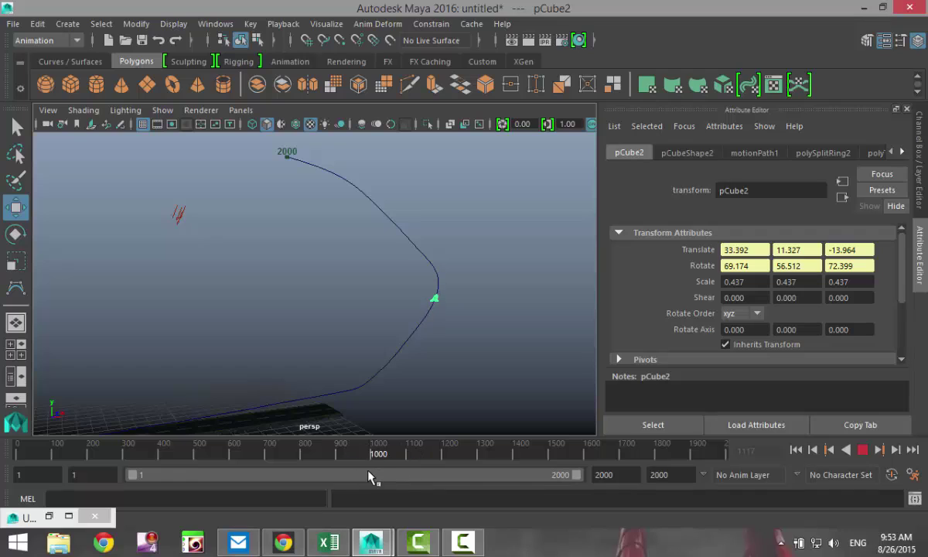
pyautogui.press('Escape')
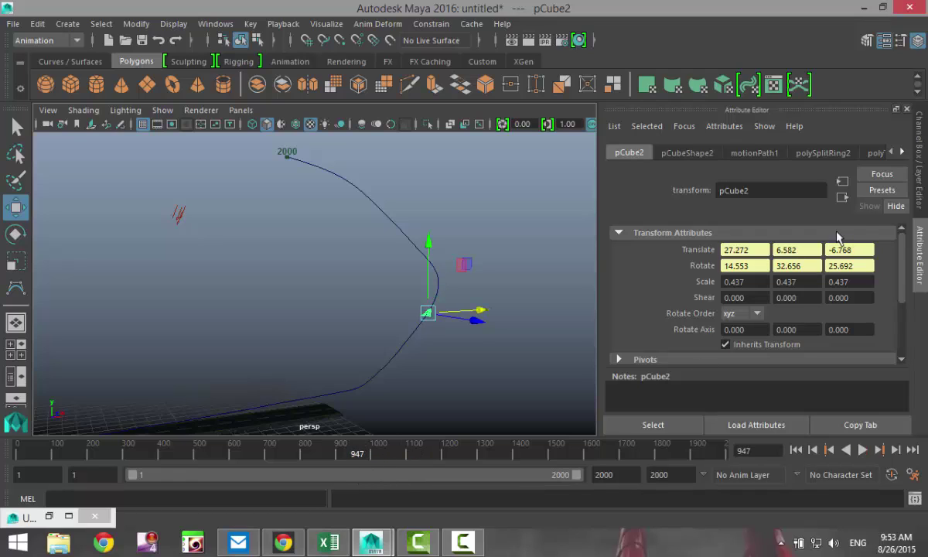
# Tick Bank in motionPath1's Twist section, leaving Bank Scale 1.000 and Bank Limit 90.000
pyautogui.click(754, 153)
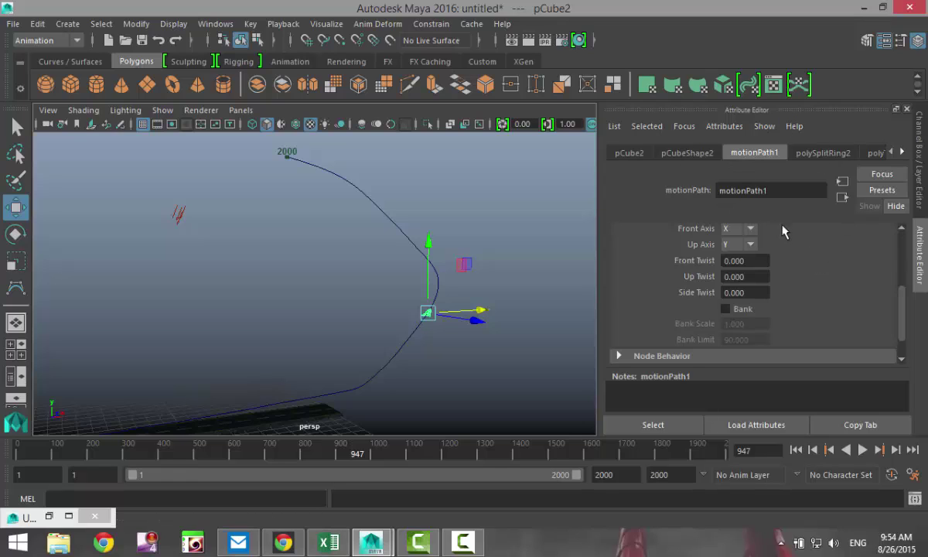
pyautogui.scroll(-1, 769, 239)
pyautogui.scroll(5, 775, 312)
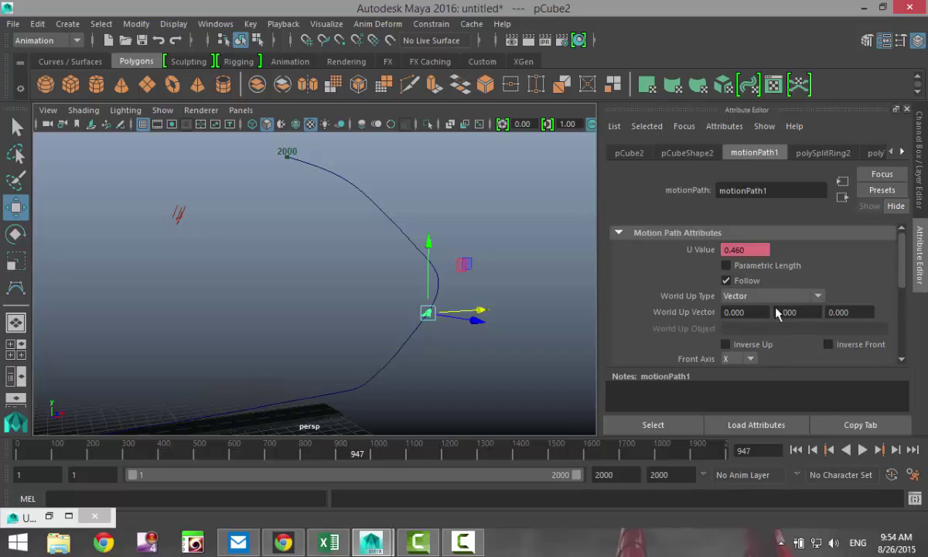
pyautogui.scroll(-5, 841, 255)
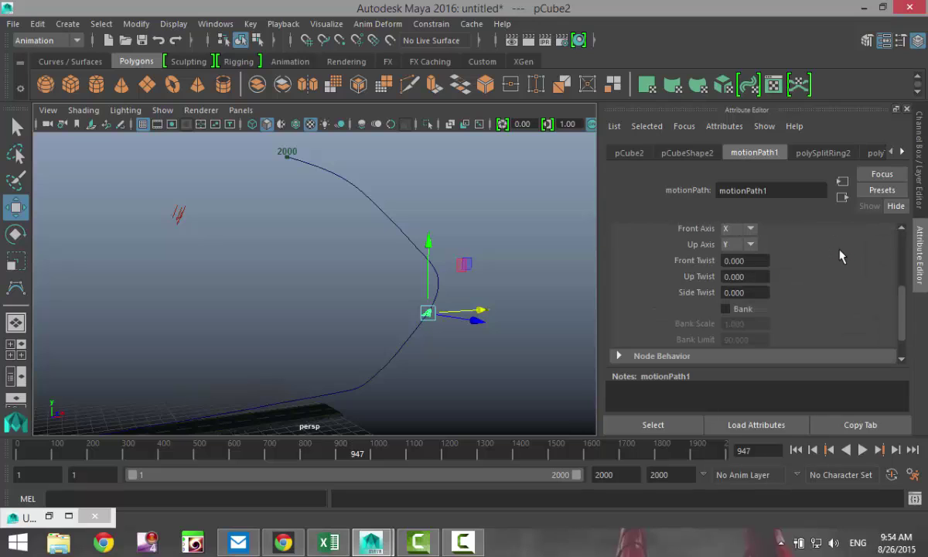
pyautogui.click(725, 276)
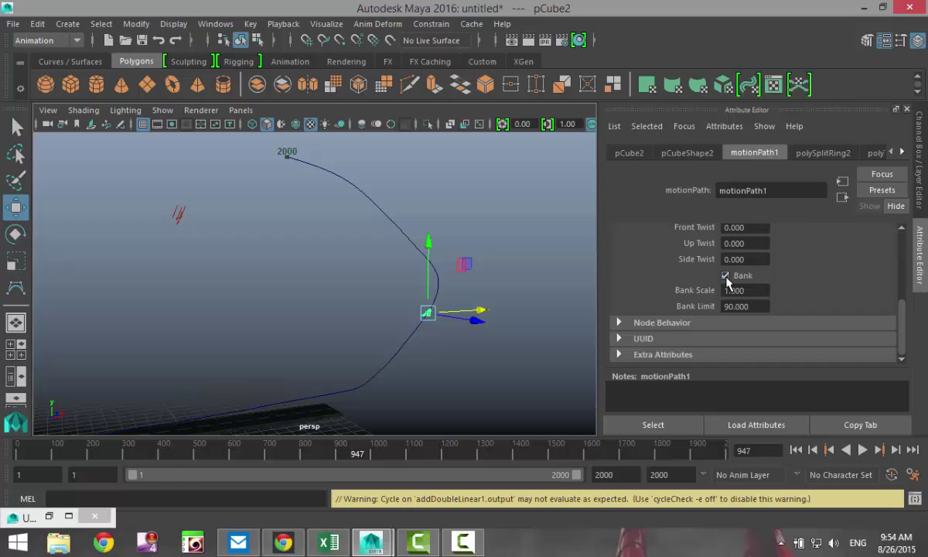
pyautogui.scroll(1, 812, 285)
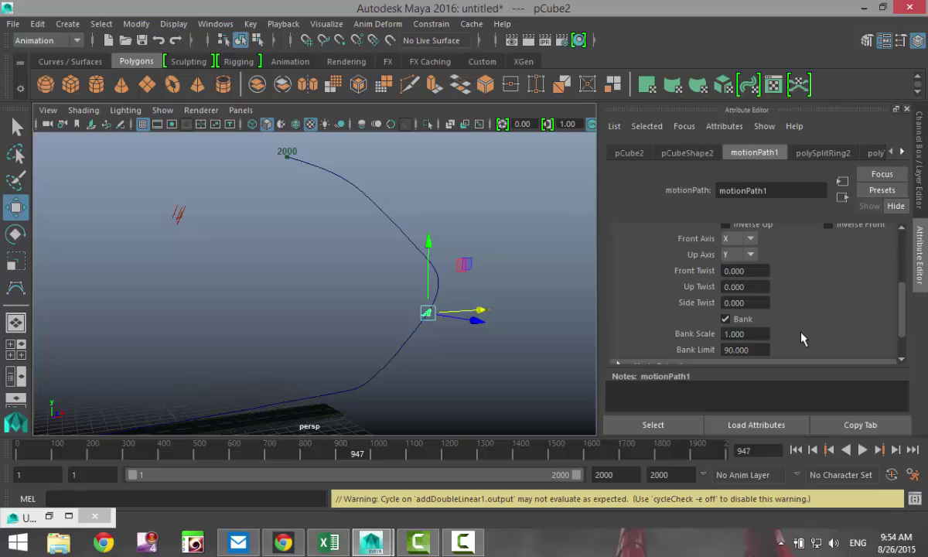
pyautogui.moveTo(744, 334); pyautogui.dragTo(681, 335)
pyautogui.keyDown('alt'); pyautogui.moveTo(426, 270); pyautogui.dragTo(408, 336); pyautogui.keyUp('alt')
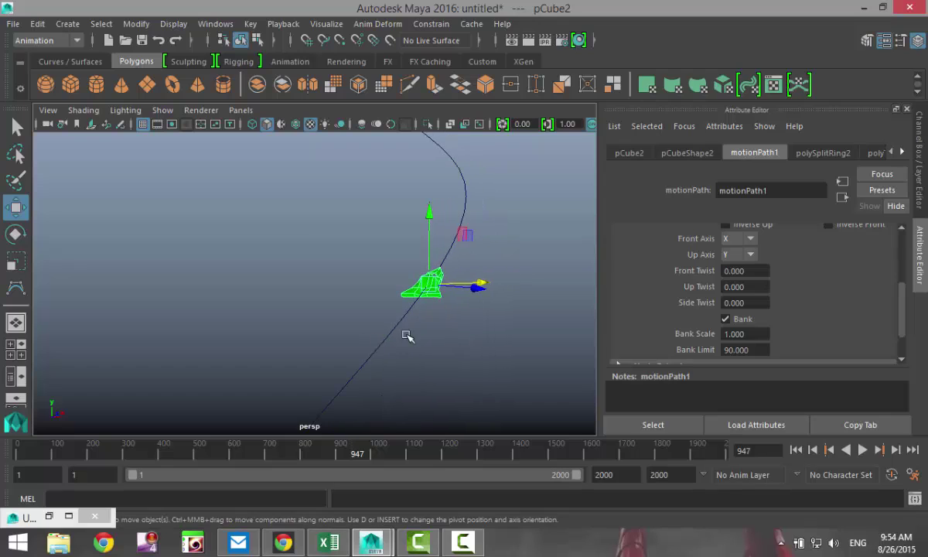
# After trying 3, 3.25 and -8, set Bank Scale to 8 and scrub to frame 444
pyautogui.moveTo(744, 333); pyautogui.dragTo(676, 340)
pyautogui.write('3')
pyautogui.press('Return')
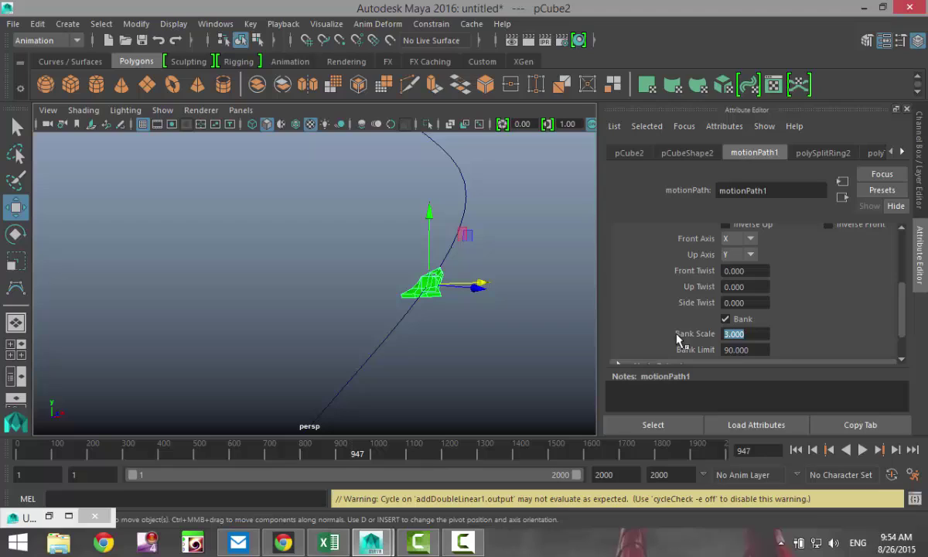
pyautogui.write('3.25')
pyautogui.press('Return')
pyautogui.press('Return')
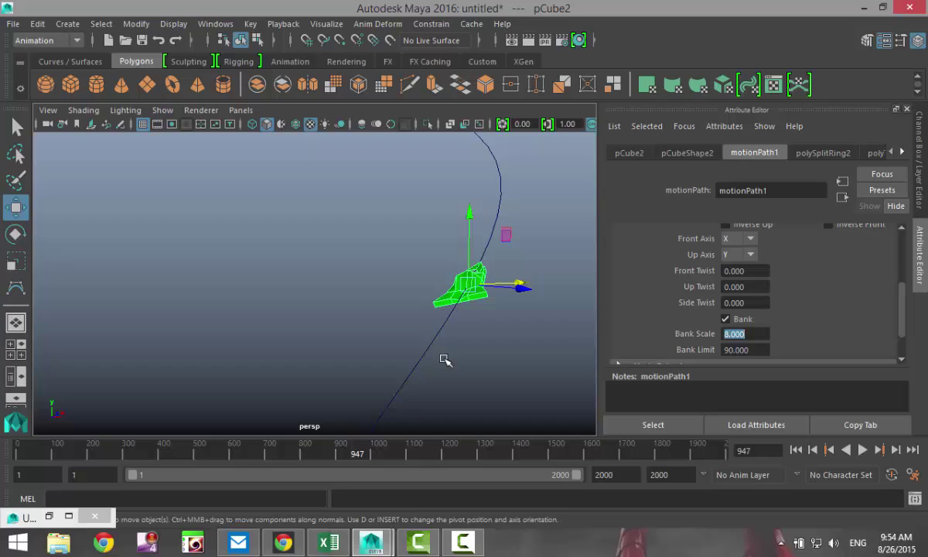
pyautogui.write('-8')
pyautogui.press('Return')
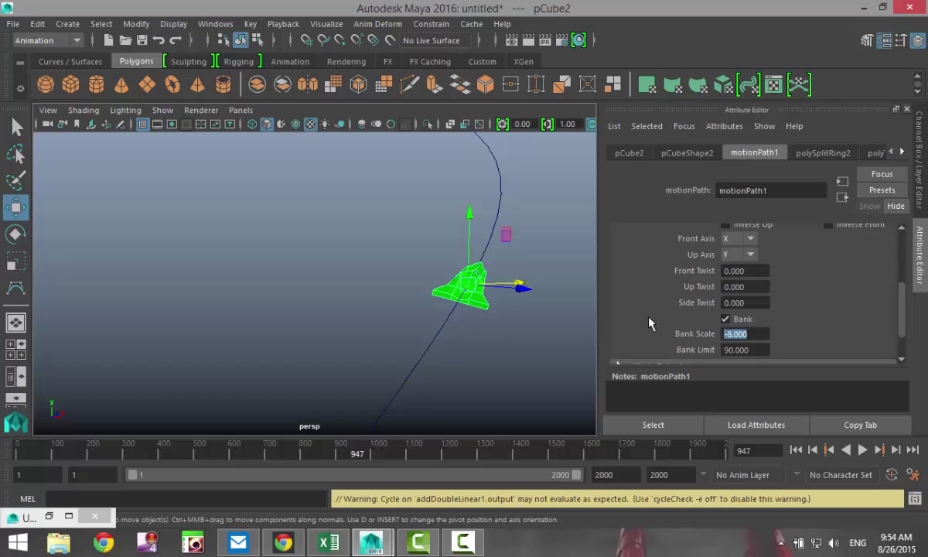
pyautogui.write('8')
pyautogui.press('Return')
pyautogui.scroll(-5, 441, 303)
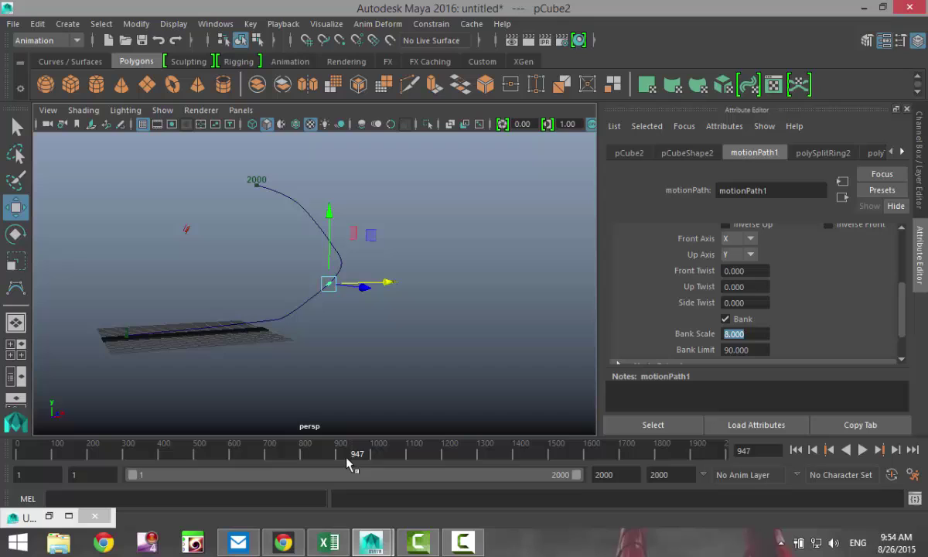
pyautogui.moveTo(347, 462); pyautogui.dragTo(152, 466)
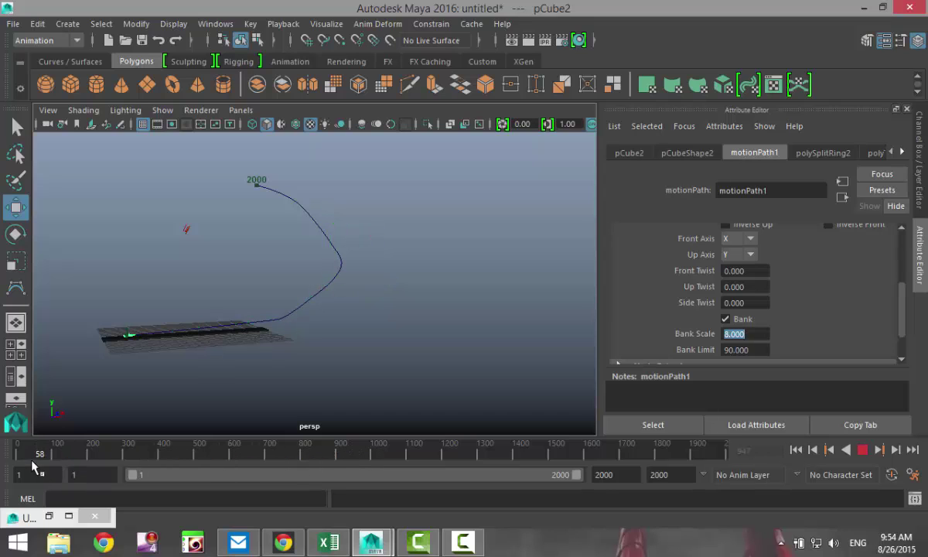
pyautogui.scroll(3, 171, 403)
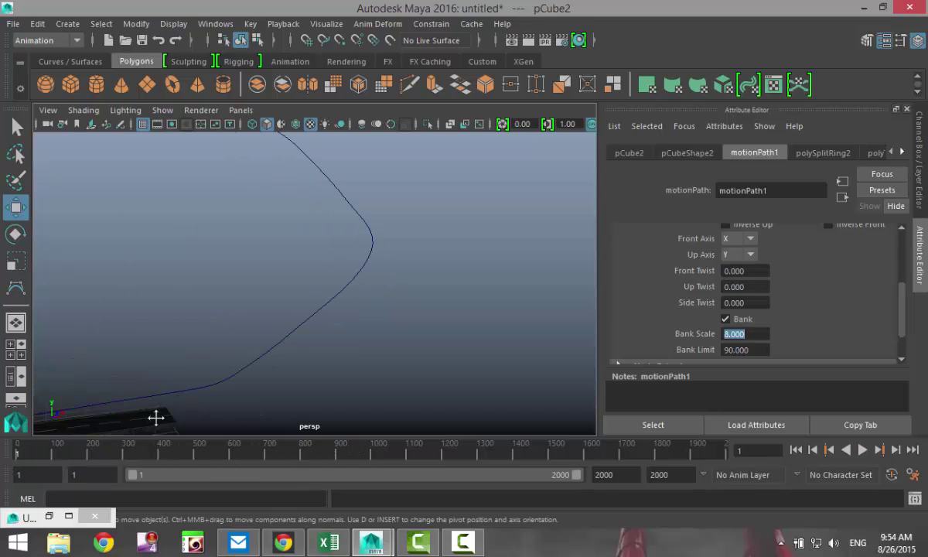
pyautogui.keyDown('alt'); pyautogui.moveTo(155, 418); pyautogui.dragTo(242, 398); pyautogui.keyUp('alt')
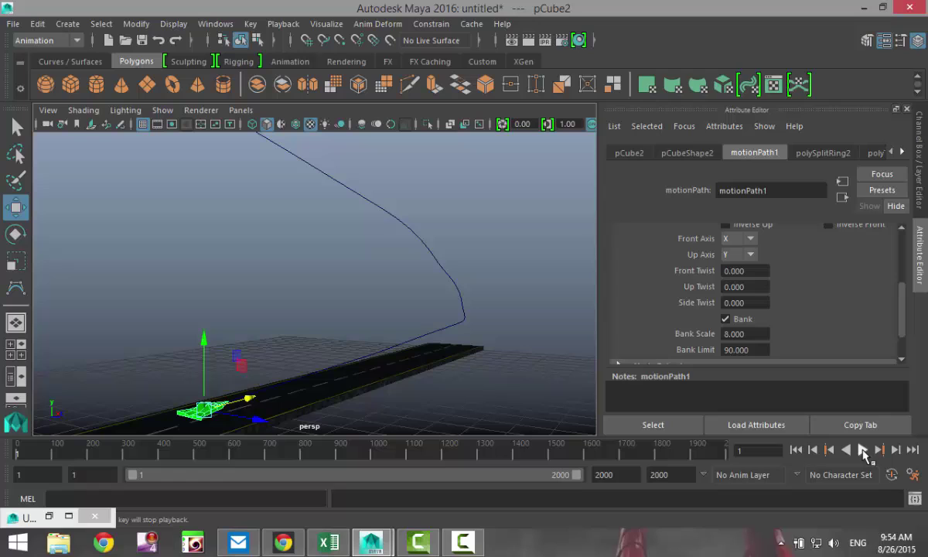
pyautogui.click(863, 450)
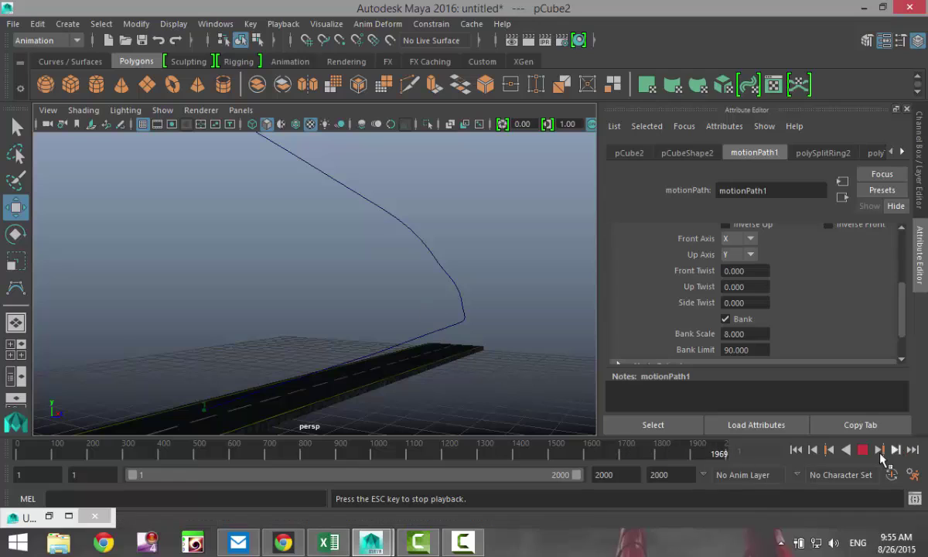
pyautogui.click(863, 451)
pyautogui.click(795, 450)
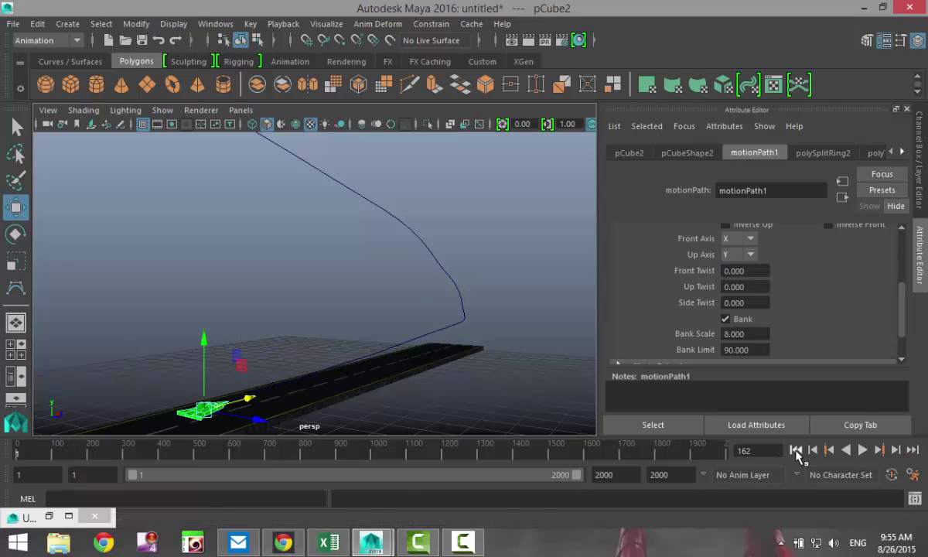
pyautogui.keyDown('alt'); pyautogui.moveTo(430, 397); pyautogui.dragTo(400, 375); pyautogui.keyUp('alt')
pyautogui.keyDown('alt'); pyautogui.moveTo(400, 375); pyautogui.dragTo(431, 384, button='middle'); pyautogui.keyUp('alt')
pyautogui.keyDown('alt'); pyautogui.moveTo(435, 383); pyautogui.dragTo(422, 370); pyautogui.keyUp('alt')
pyautogui.keyDown('alt'); pyautogui.moveTo(423, 375); pyautogui.dragTo(438, 396, button='middle'); pyautogui.keyUp('alt')
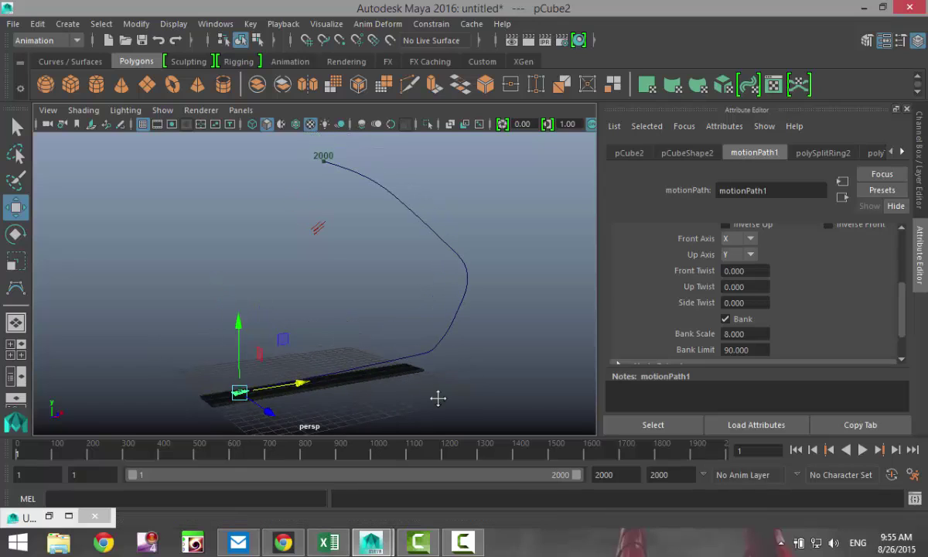